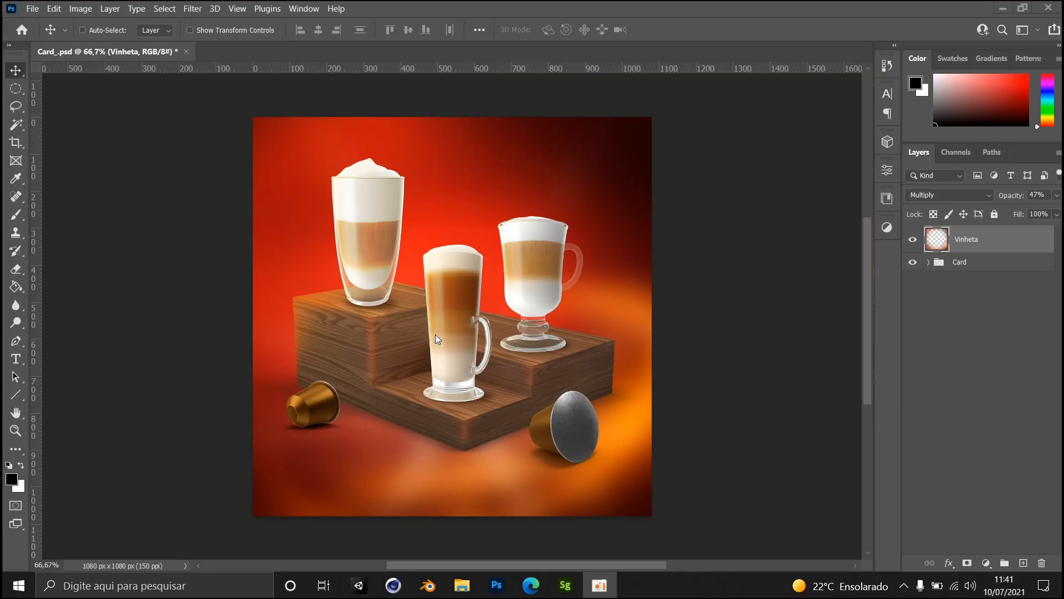
# Step: Create a new 1080 x 1080 px RGB document at 150 pixels/inch with a white background
pyautogui.click(435, 334)
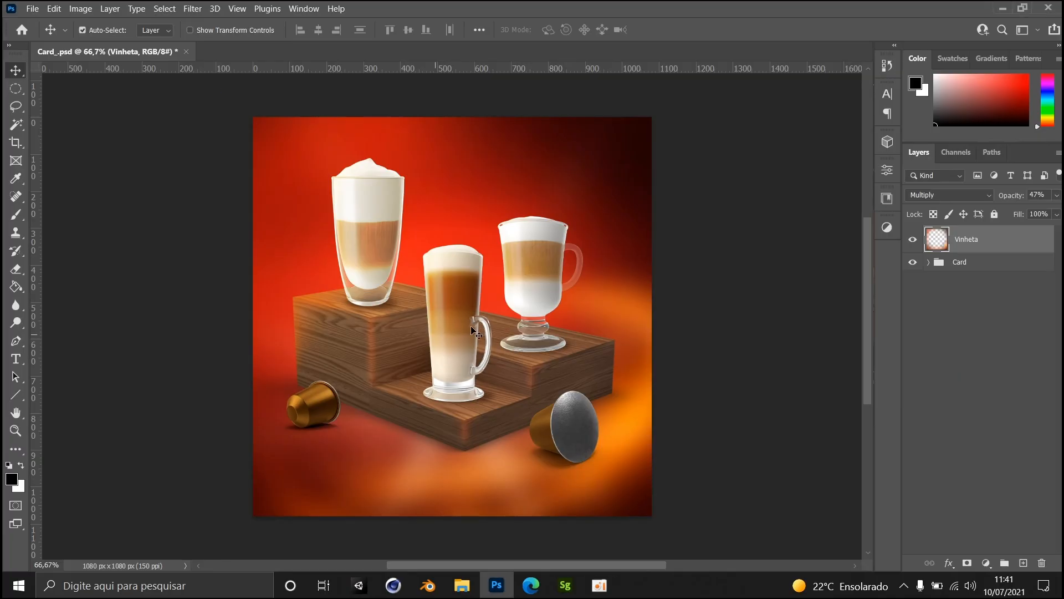
pyautogui.hotkey('ctrl', 'n')
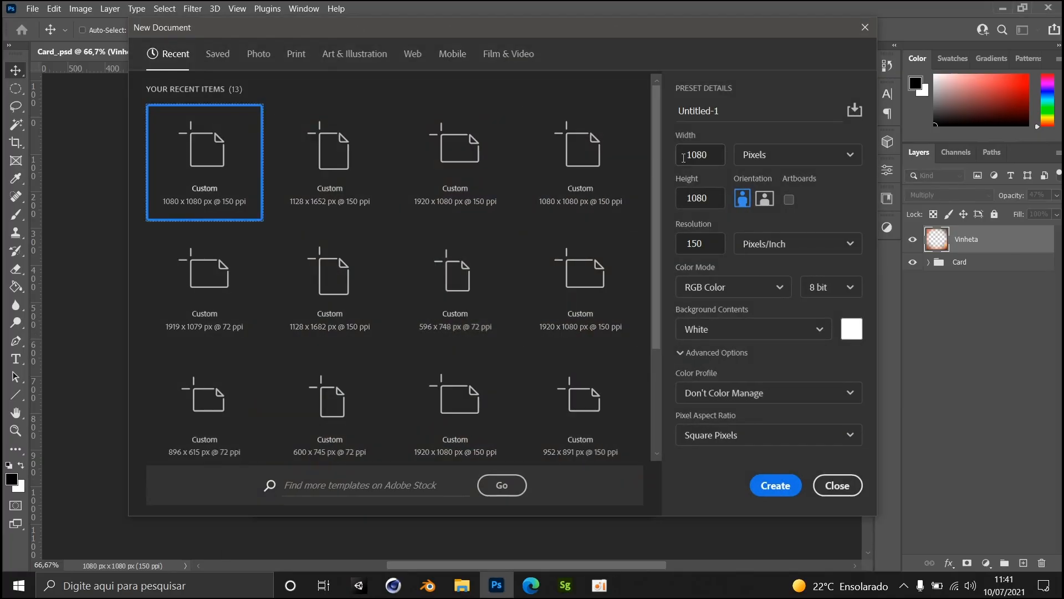
pyautogui.click(700, 155)
pyautogui.click(714, 203)
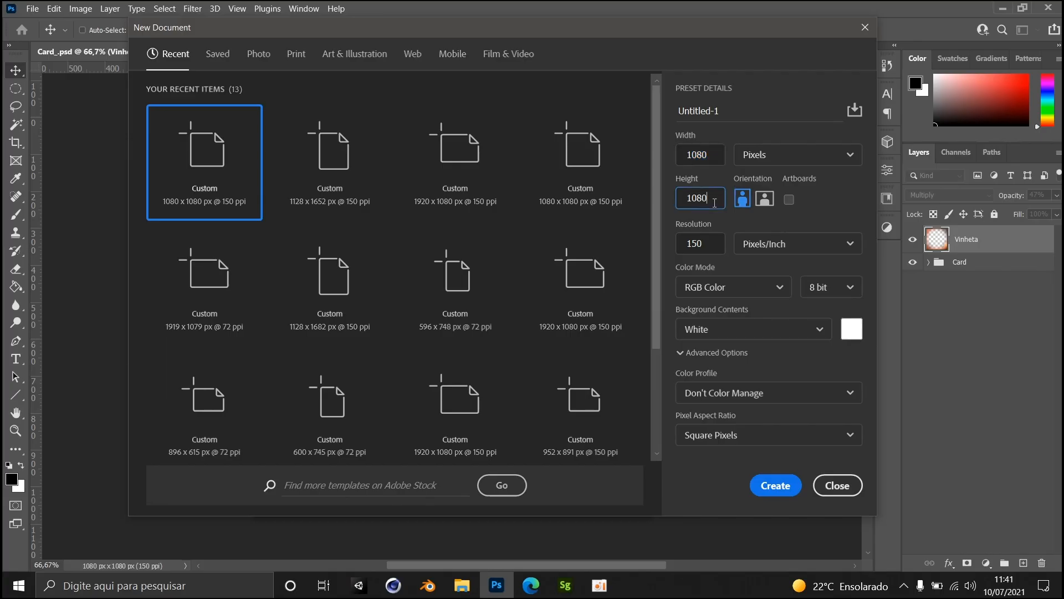
pyautogui.press('Tab')
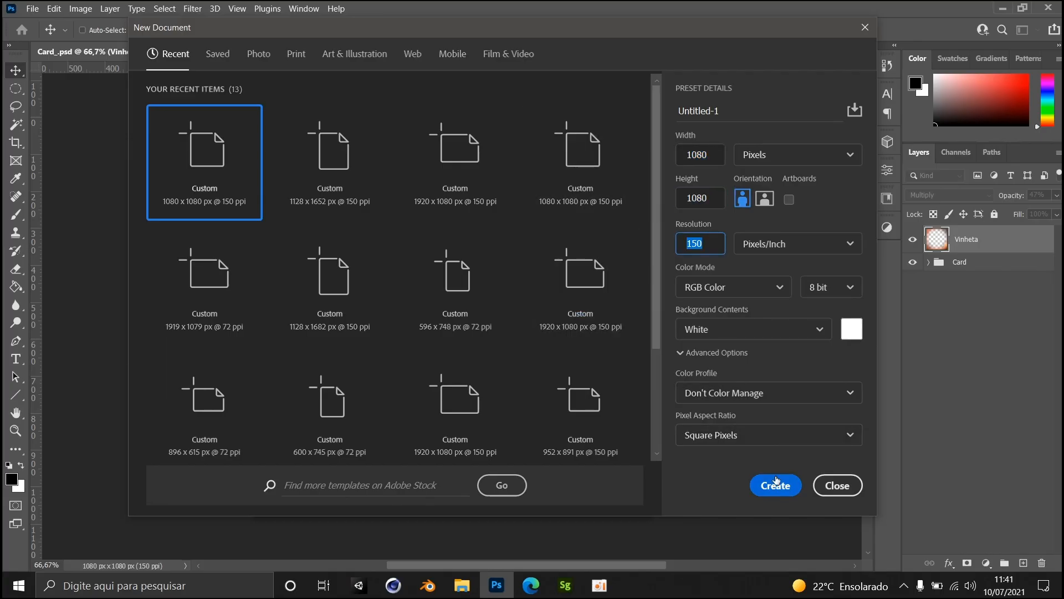
pyautogui.click(776, 483)
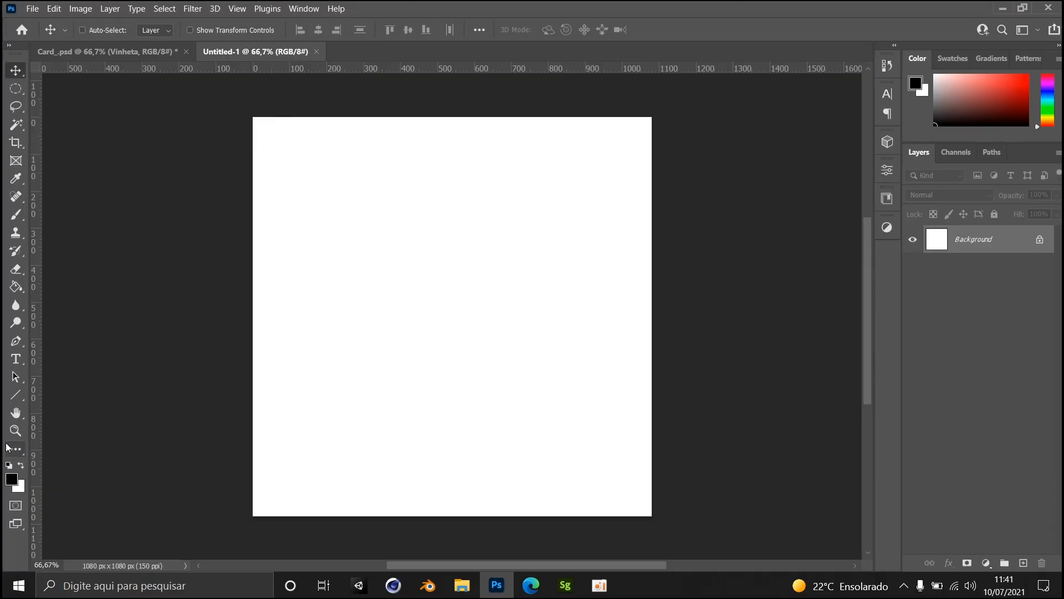
# Step: Set the foreground color to 8C3338 and fill the whole background with it using the Paint Bucket tool
pyautogui.click(11, 478)
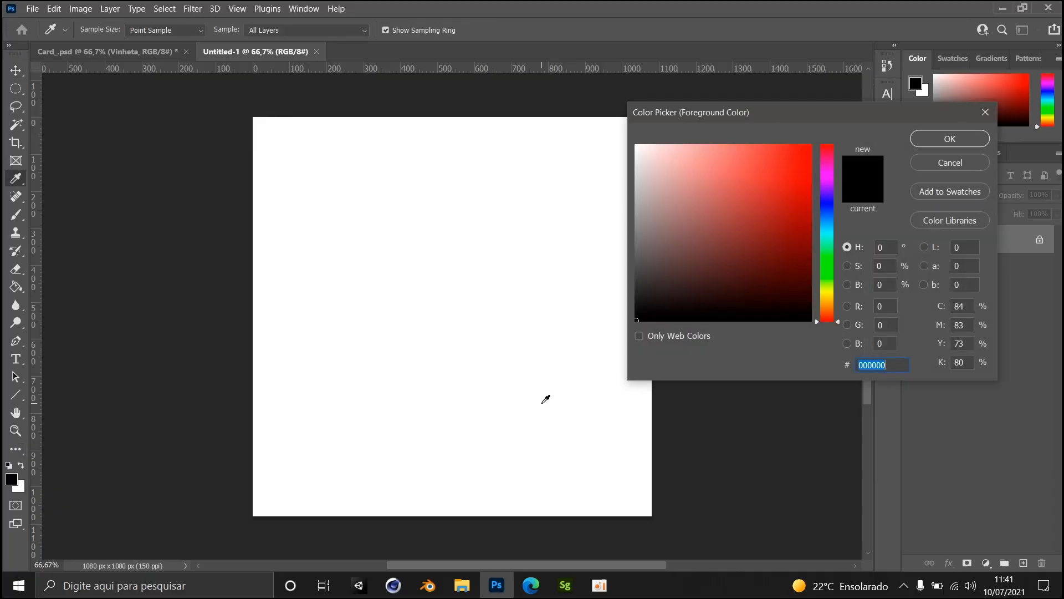
pyautogui.write('8')
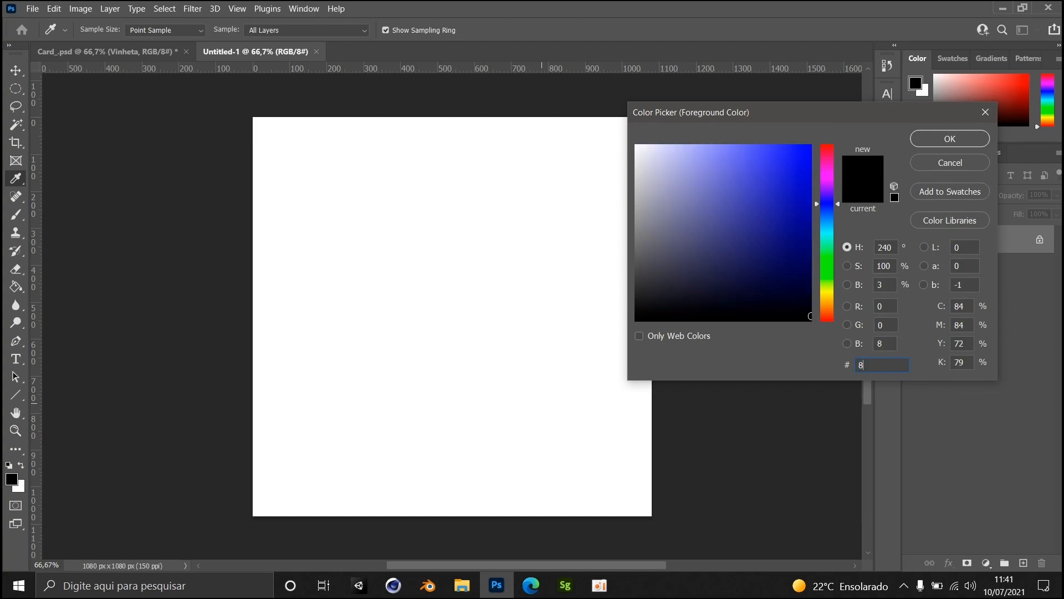
pyautogui.write('C33338')
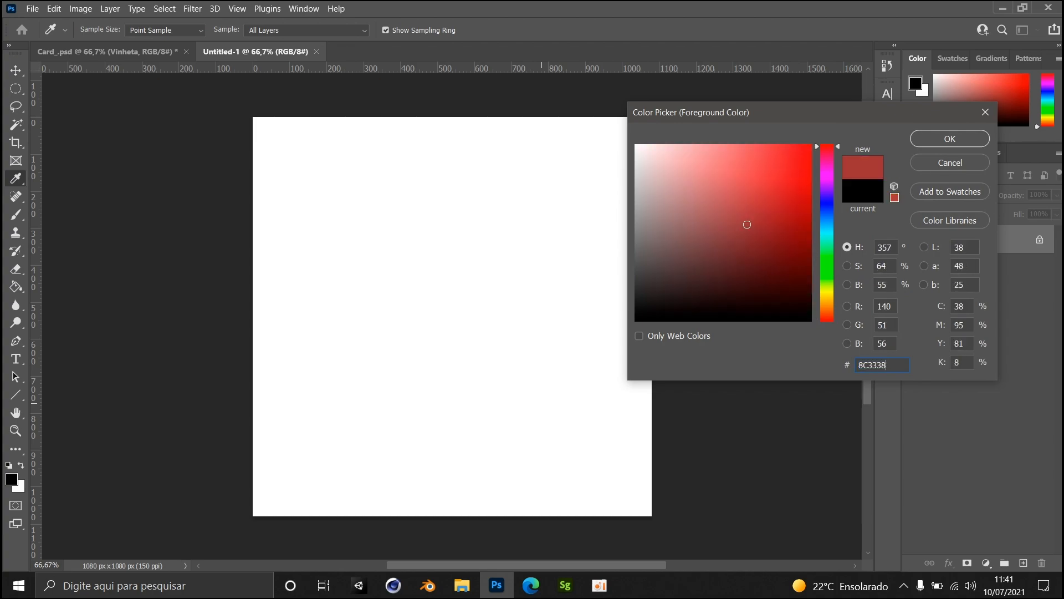
pyautogui.press('Return')
pyautogui.press('g')
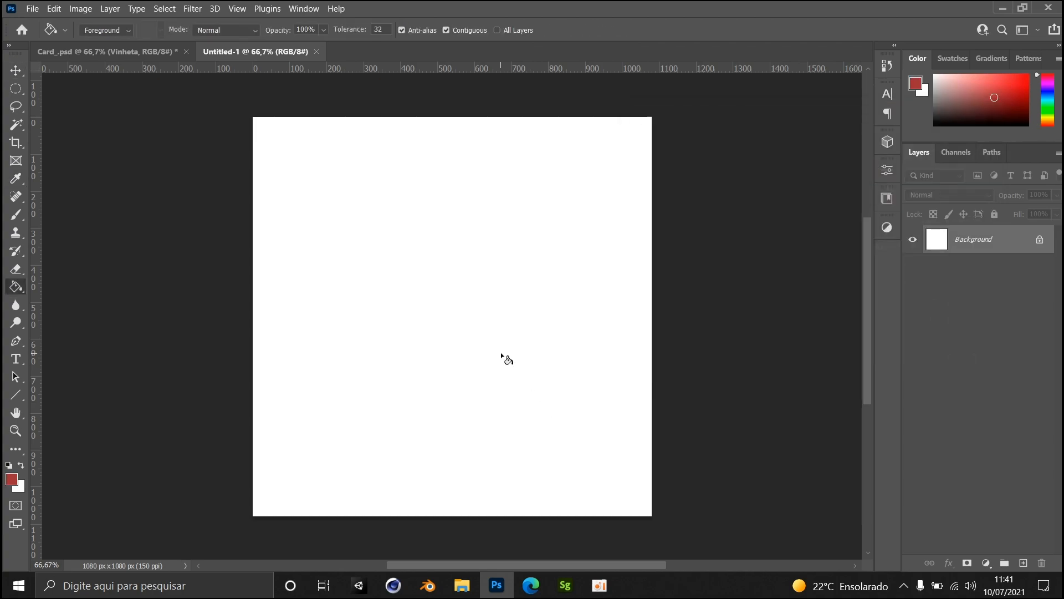
pyautogui.click(486, 313)
pyautogui.press('v')
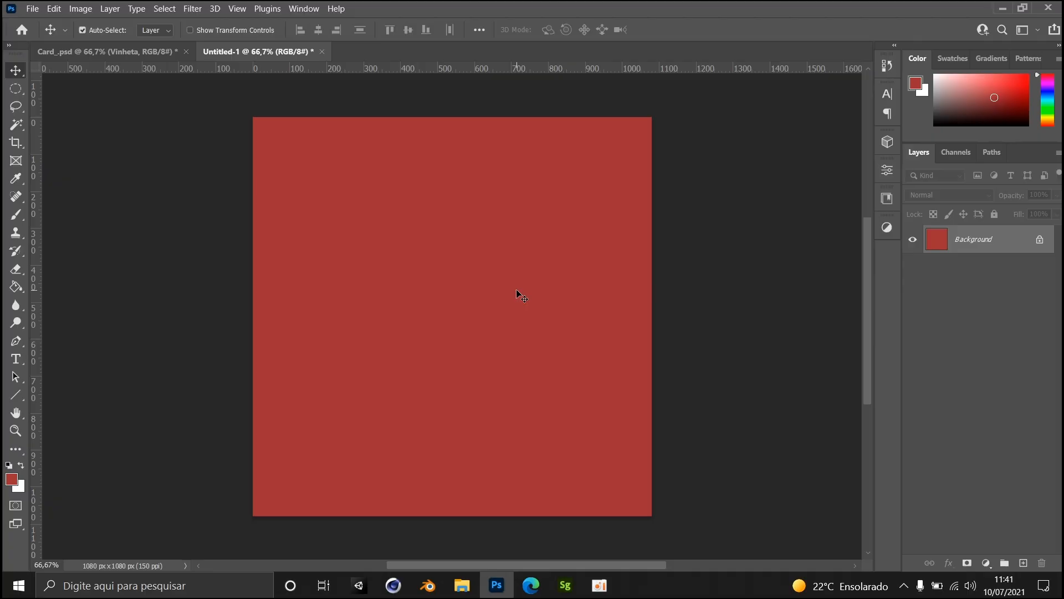
# Step: Add a new empty layer and convert the locked background into a regular layer named BG
pyautogui.hotkey('ctrl', 'shift', 'n')
pyautogui.press('Return')
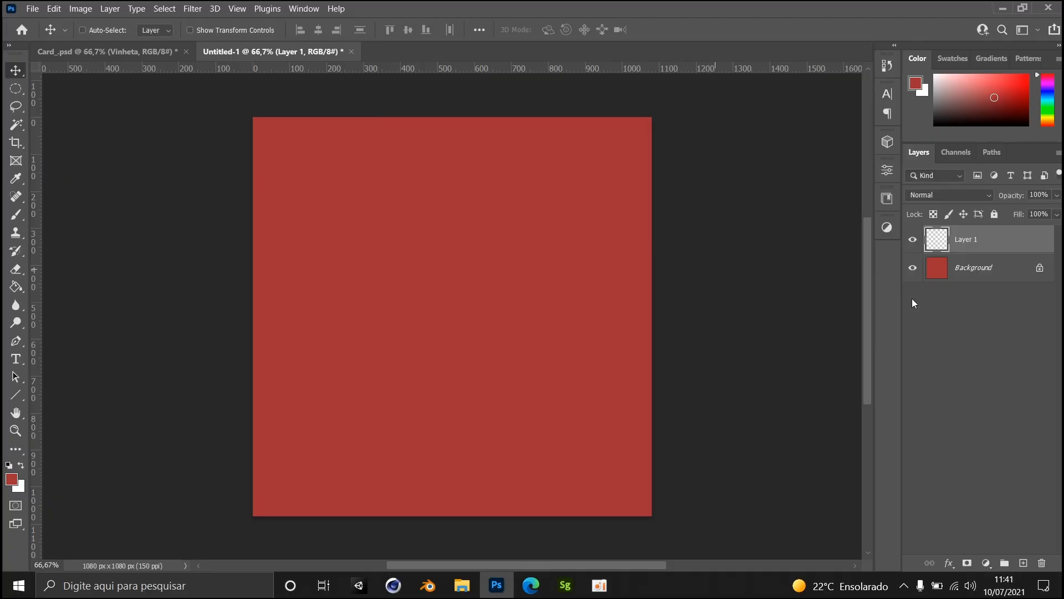
pyautogui.doubleClick(978, 269)
pyautogui.write('BG')
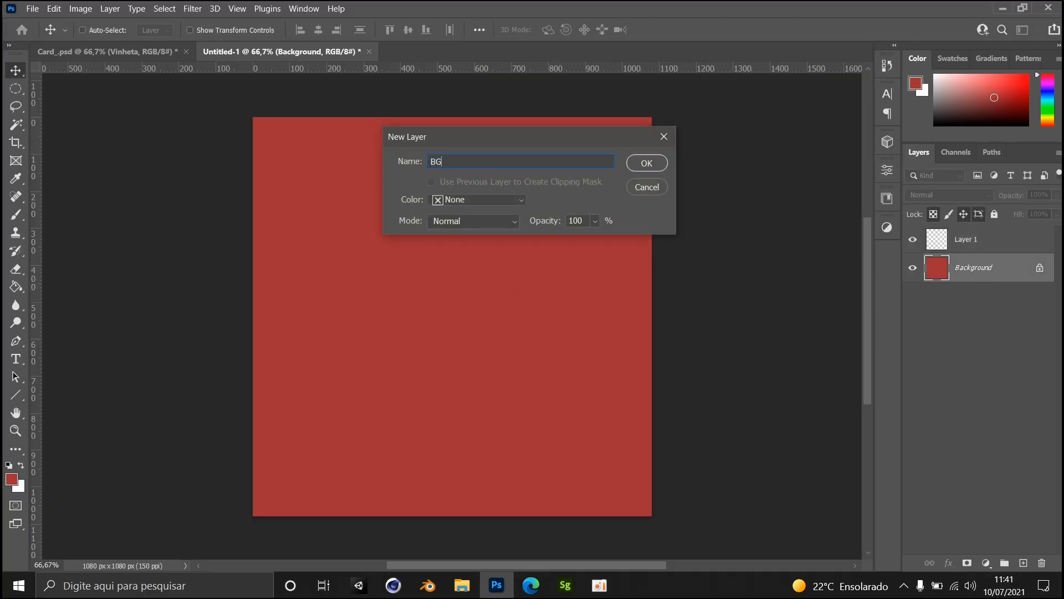
pyautogui.press('Return')
# Step: Rename the empty layer above BG as "Luz - fundo"
pyautogui.click(968, 244)
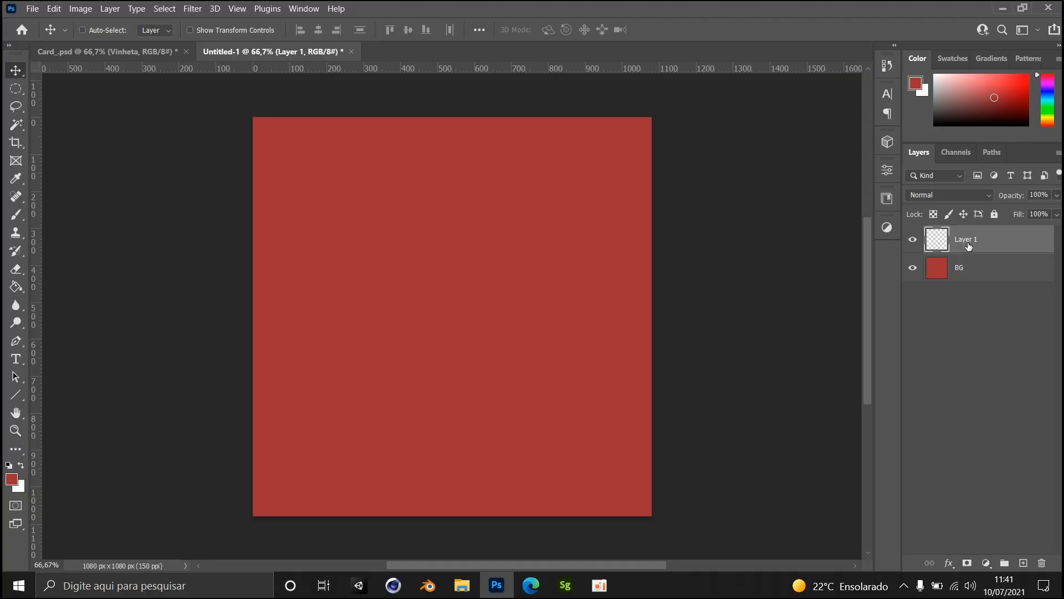
pyautogui.doubleClick(960, 239)
pyautogui.write('Luz - fundo')
pyautogui.press('Return')
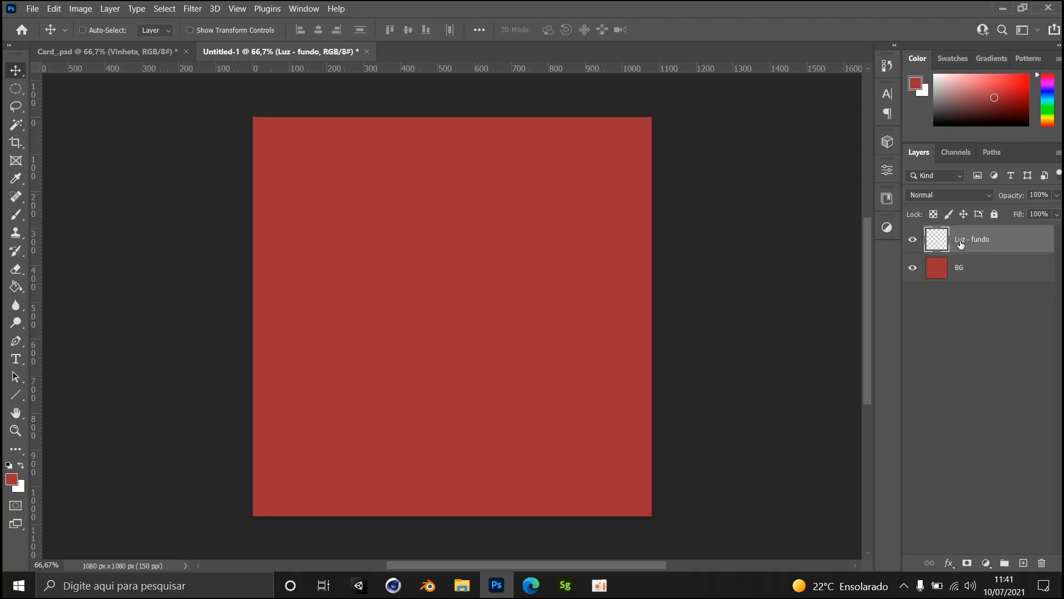
# Step: Set the foreground color to the lighter red BB4C4F
pyautogui.click(12, 479)
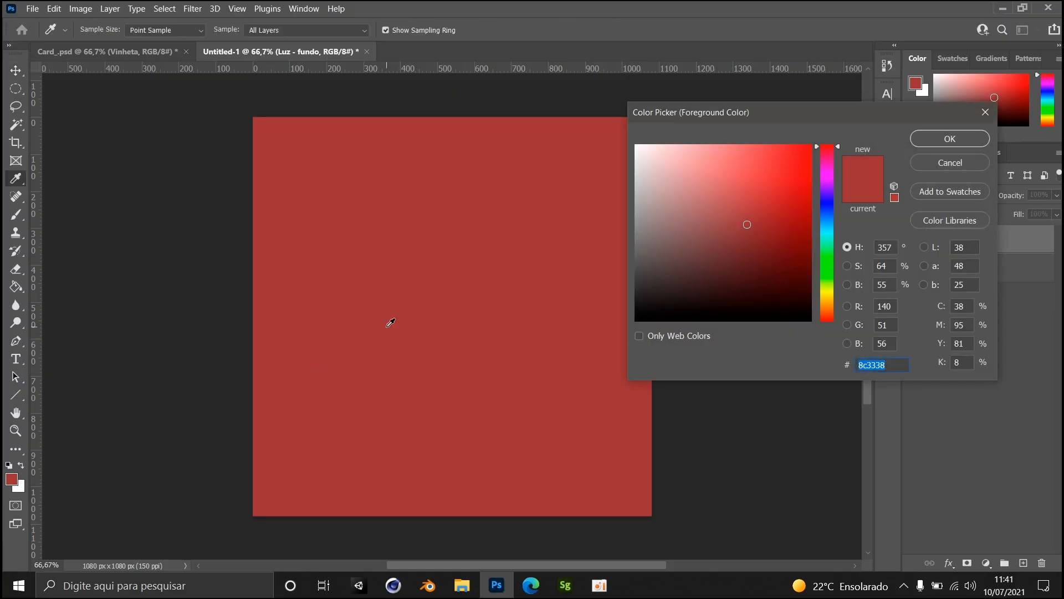
pyautogui.write('BB')
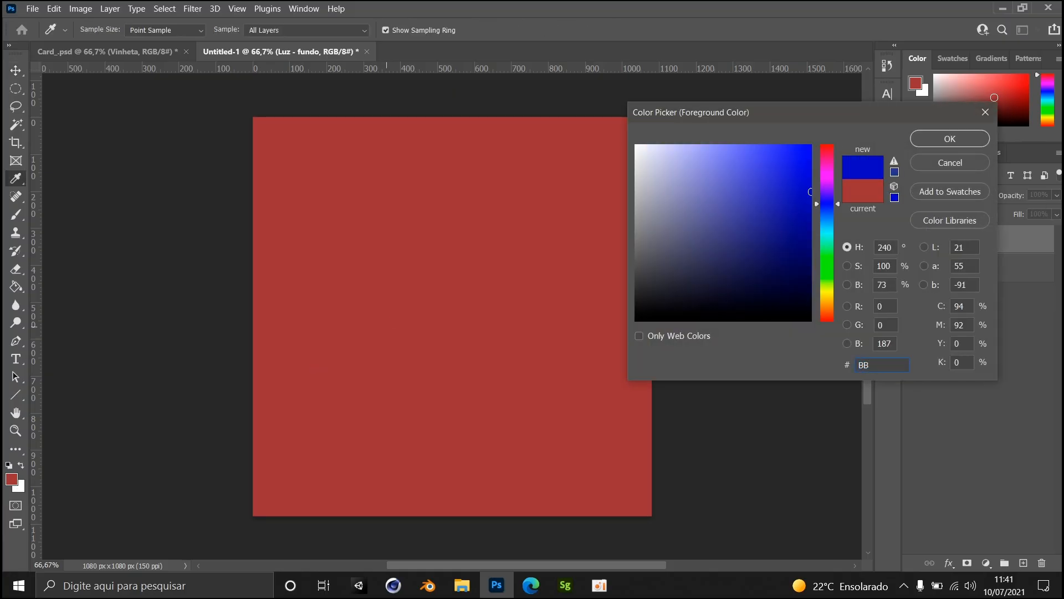
pyautogui.write('4C4F')
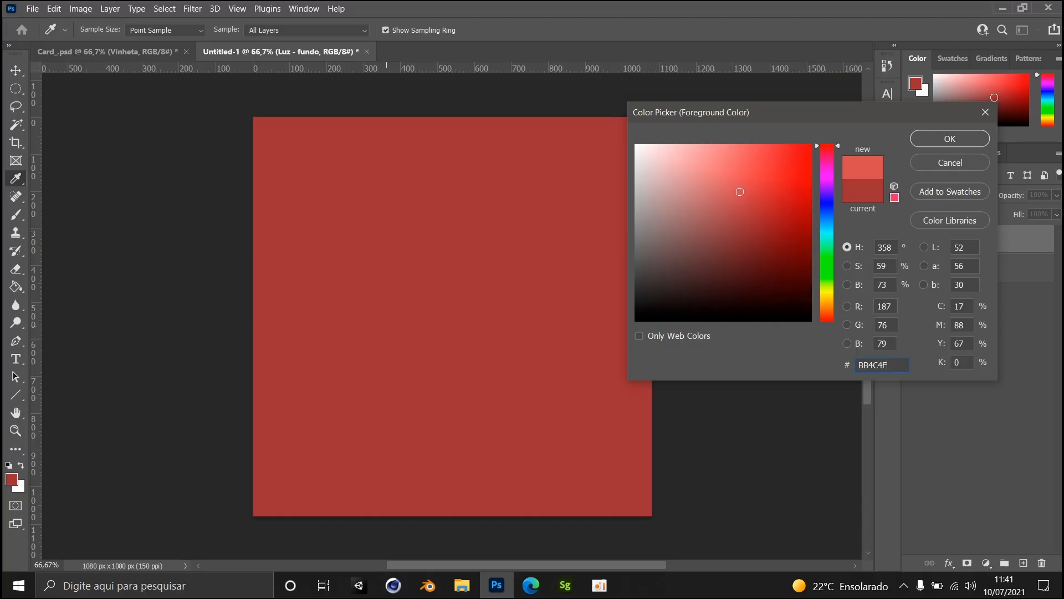
pyautogui.click(949, 139)
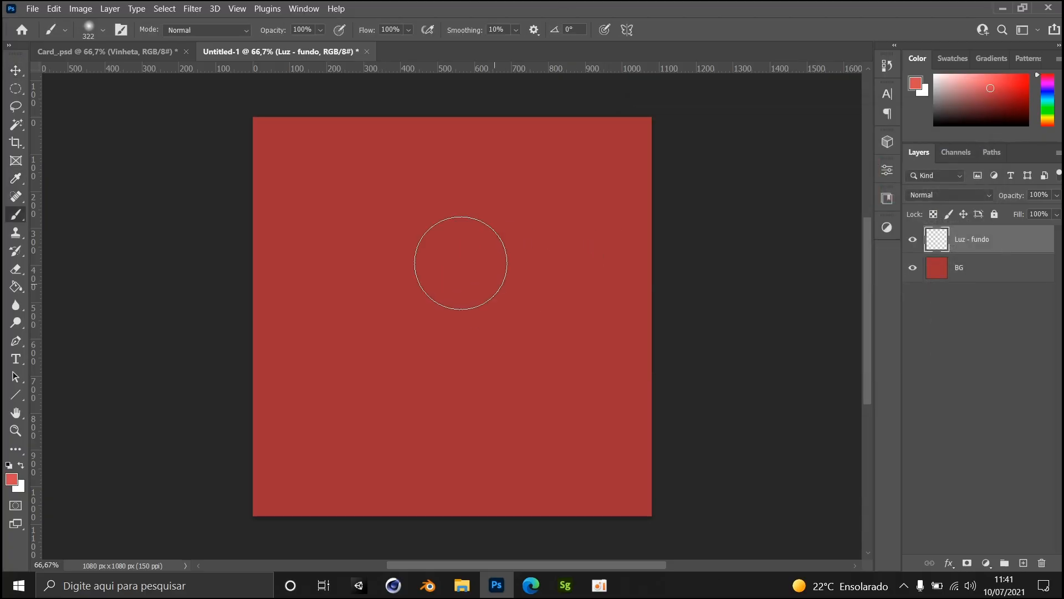
# Step: Paint a soft glow at the canvas center on Luz - fundo with a 900 px Soft Round brush, comparing it hidden and shown
pyautogui.click(103, 29)
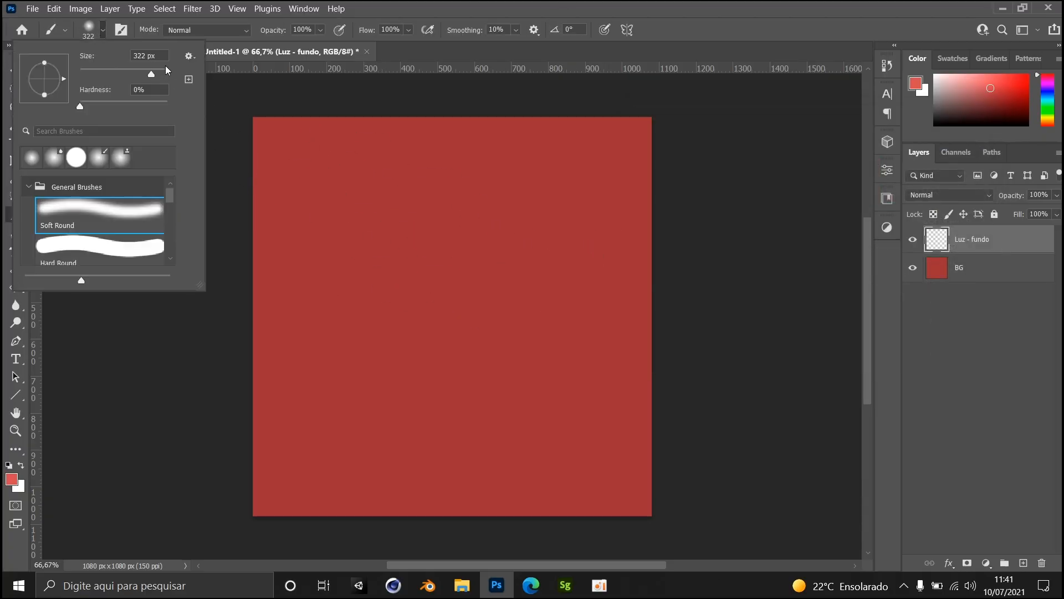
pyautogui.click(134, 58)
pyautogui.write('900')
pyautogui.press('Return')
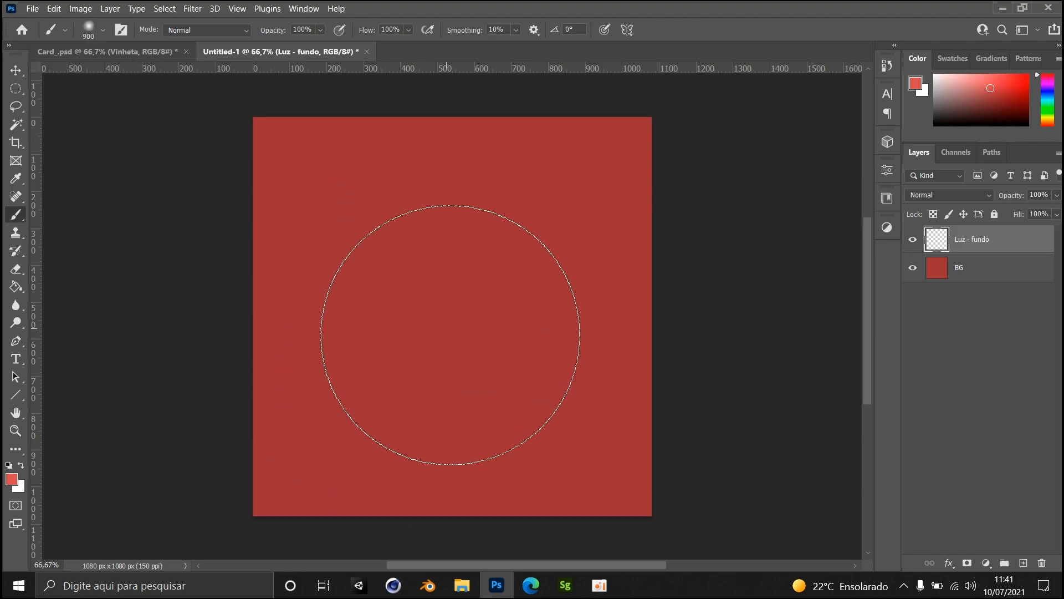
pyautogui.moveTo(451, 332); pyautogui.dragTo(518, 327)
pyautogui.press('v')
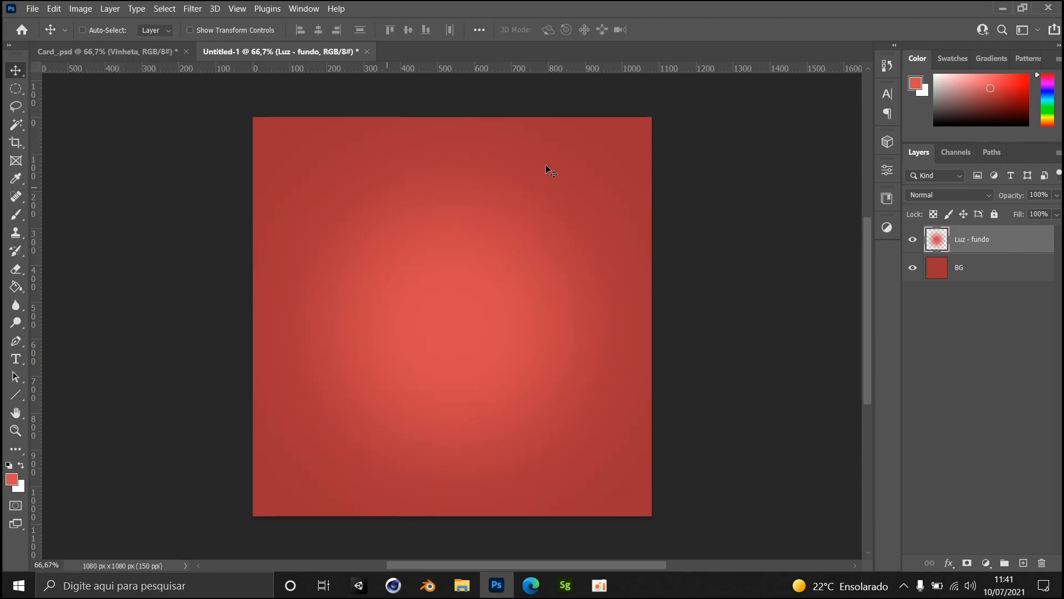
pyautogui.click(912, 239)
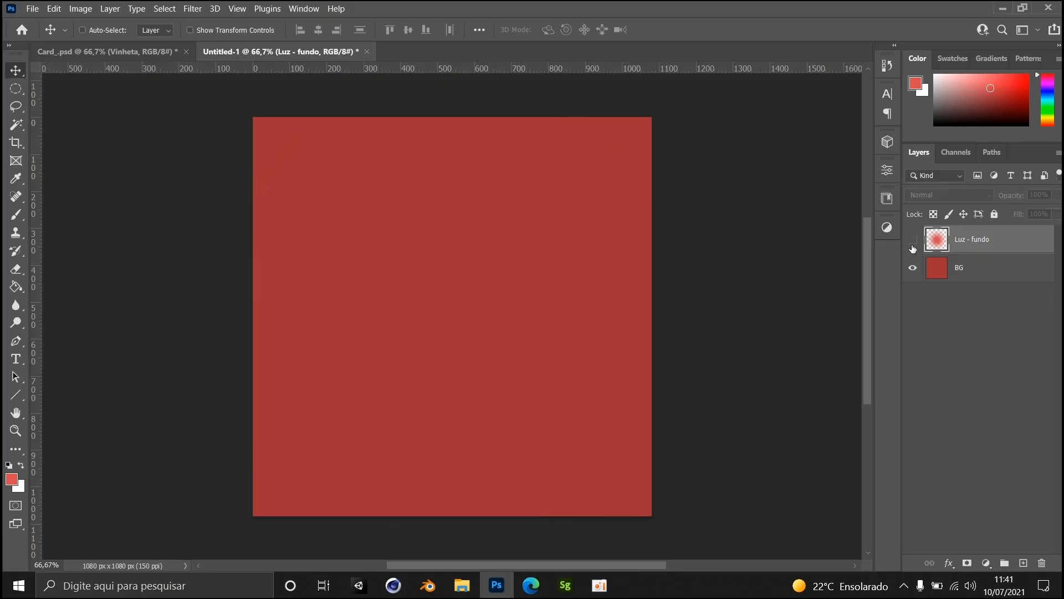
pyautogui.click(912, 240)
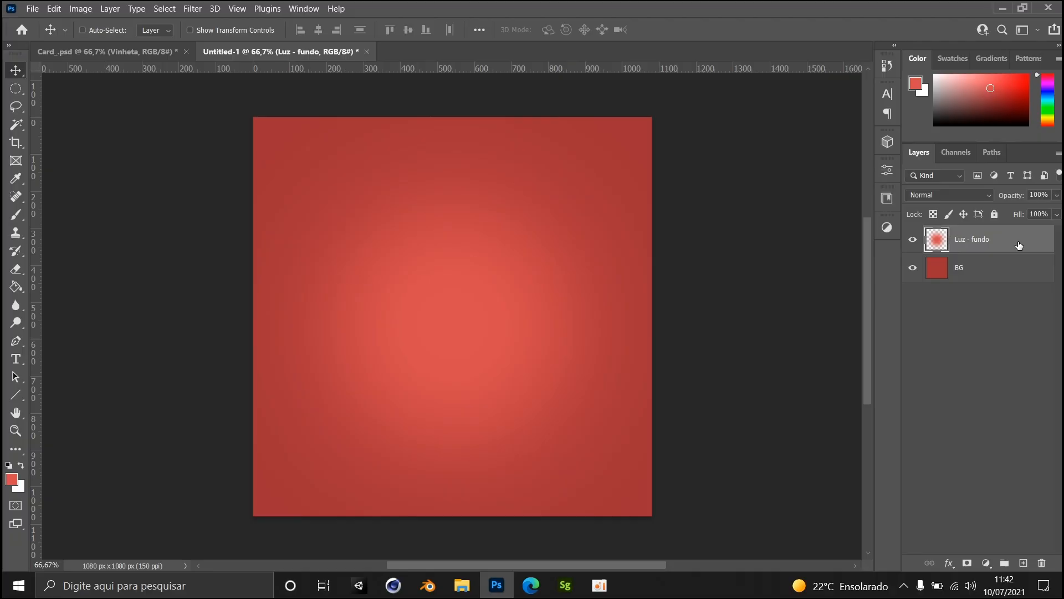
# Step: Open the pushpak-dsilva chocolate photo from the 03 - Cafe folder, keeping its embedded color profile
pyautogui.press('ctrl')
pyautogui.hotkey('ctrl', 'o')
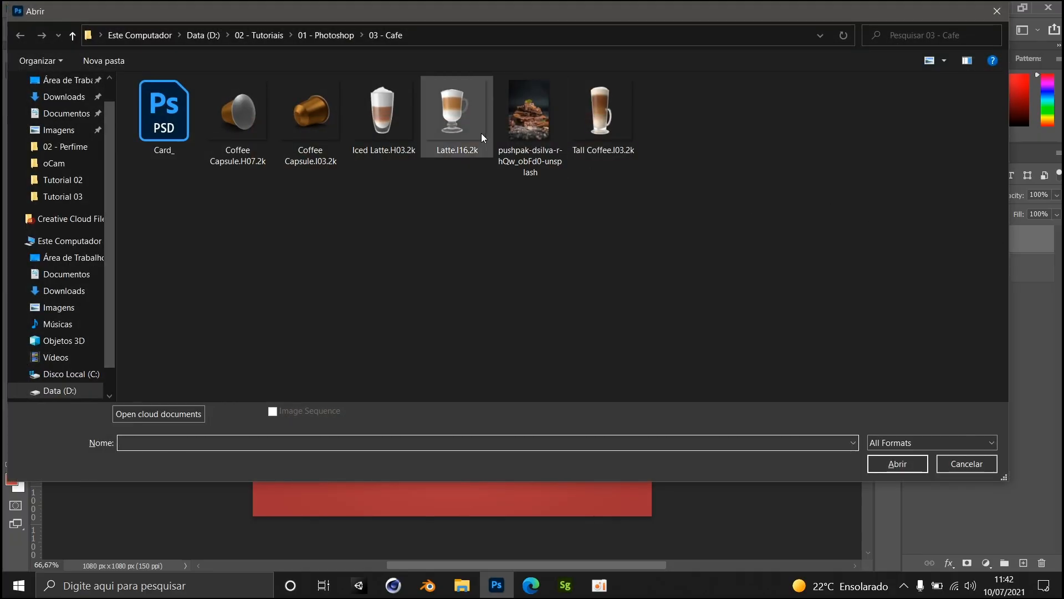
pyautogui.doubleClick(542, 138)
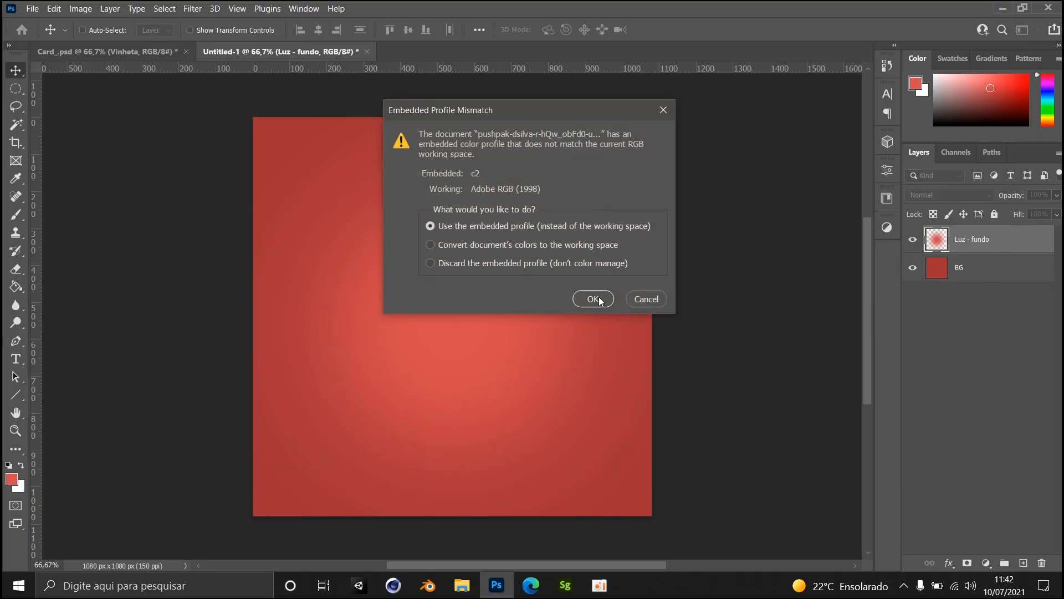
pyautogui.click(599, 297)
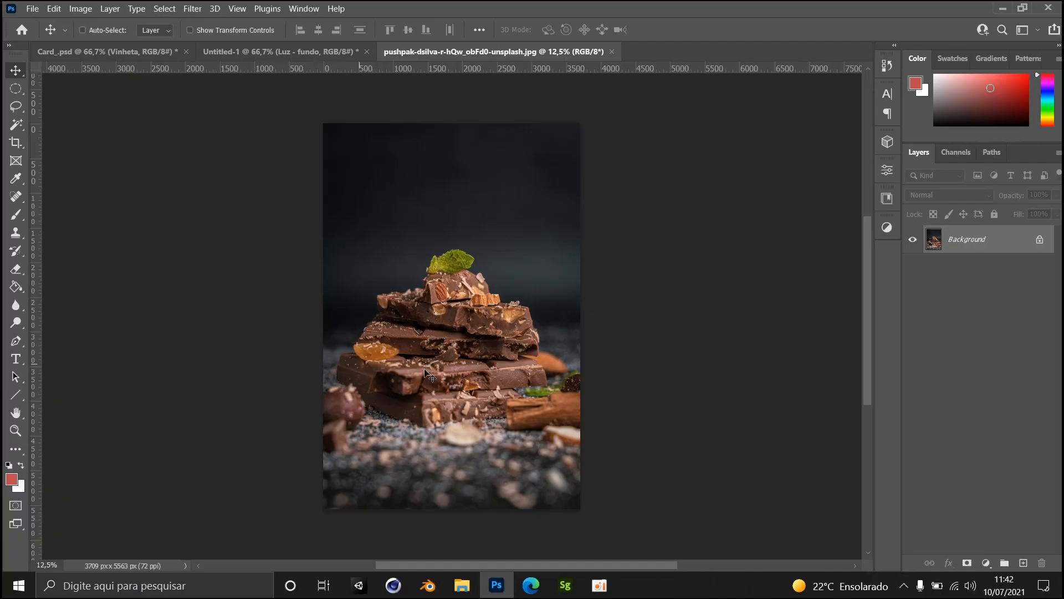
# Step: Copy the entire chocolate photo, close its file, and paste it as a new layer above Luz - fundo
pyautogui.hotkey('ctrl', 'a')
pyautogui.hotkey('ctrl', 'd')
pyautogui.click(612, 51)
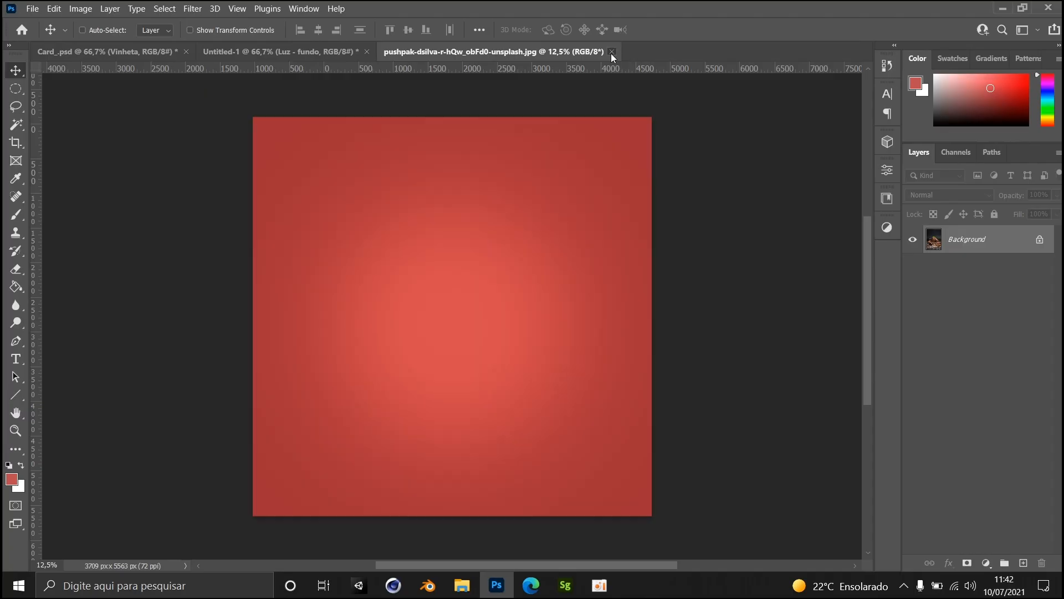
pyautogui.hotkey('ctrl', 'v')
pyautogui.moveTo(614, 233)
pyautogui.mouseDown()
pyautogui.moveTo(514, 222)
pyautogui.moveTo(537, 242)
pyautogui.moveTo(522, 164)
pyautogui.mouseUp()
pyautogui.moveTo(621, 487); pyautogui.dragTo(458, 126)
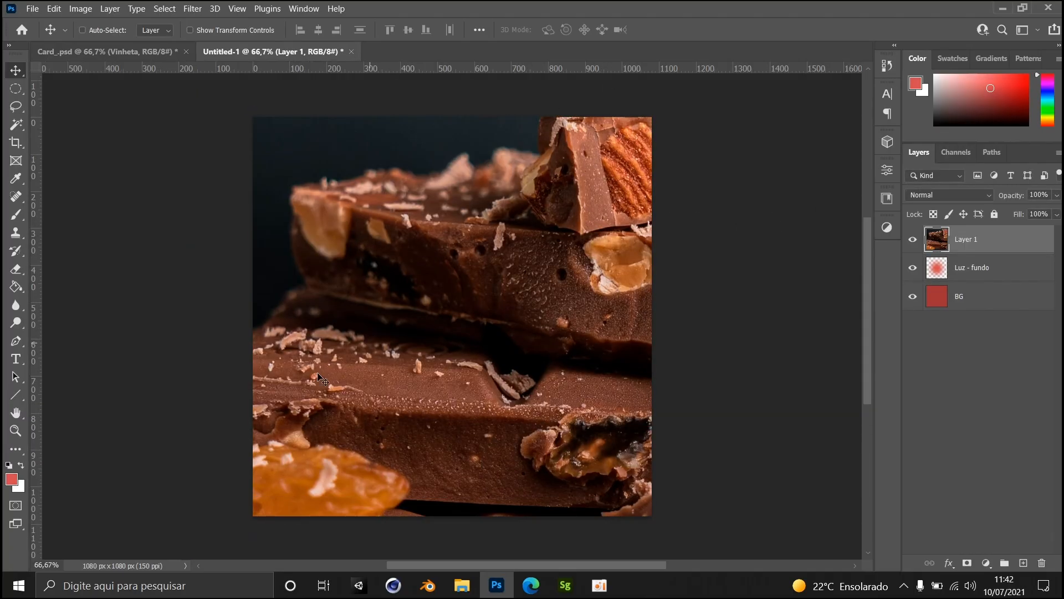
# Step: Scale the pasted chocolate photo down to the canvas width and position the chocolate stack in the middle of the canvas
pyautogui.hotkey('ctrl', 't')
pyautogui.hotkey('ctrl', '0')
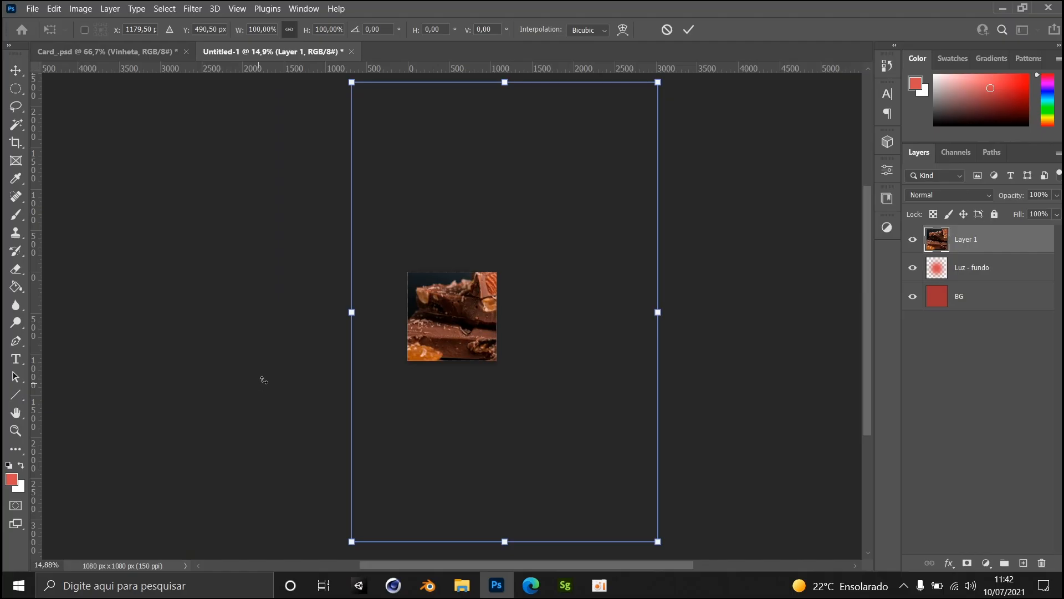
pyautogui.moveTo(344, 317); pyautogui.dragTo(402, 317)
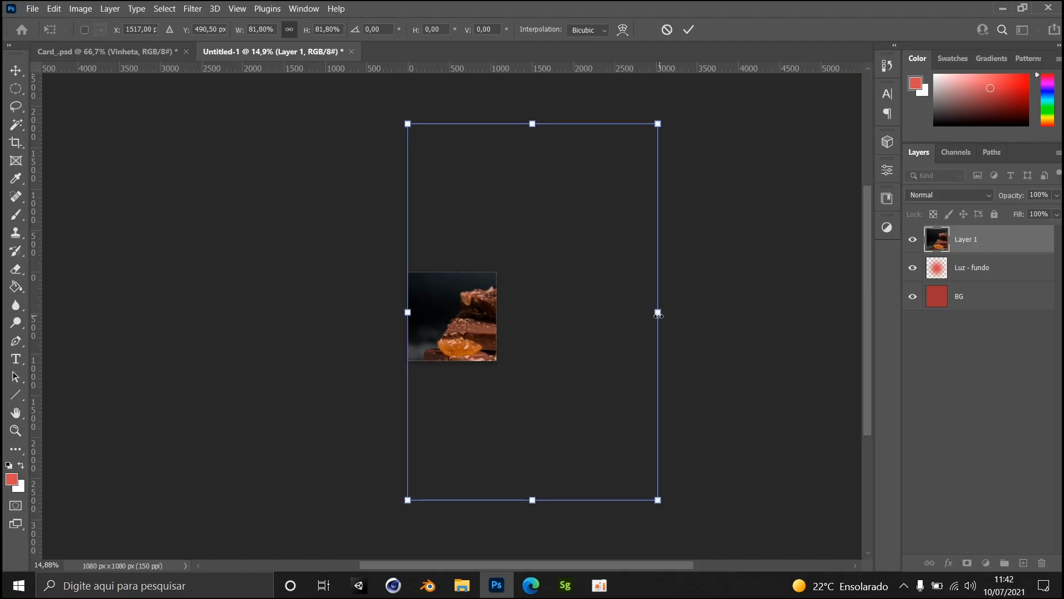
pyautogui.moveTo(658, 314); pyautogui.dragTo(525, 302)
pyautogui.press('Return')
pyautogui.press('z')
pyautogui.press('h')
pyautogui.moveTo(489, 325); pyautogui.dragTo(535, 240)
pyautogui.press('v')
# Step: Convert the chocolate photo layer to a smart object and apply a Gaussian Blur with a 64-pixel radius
pyautogui.rightClick(997, 243)
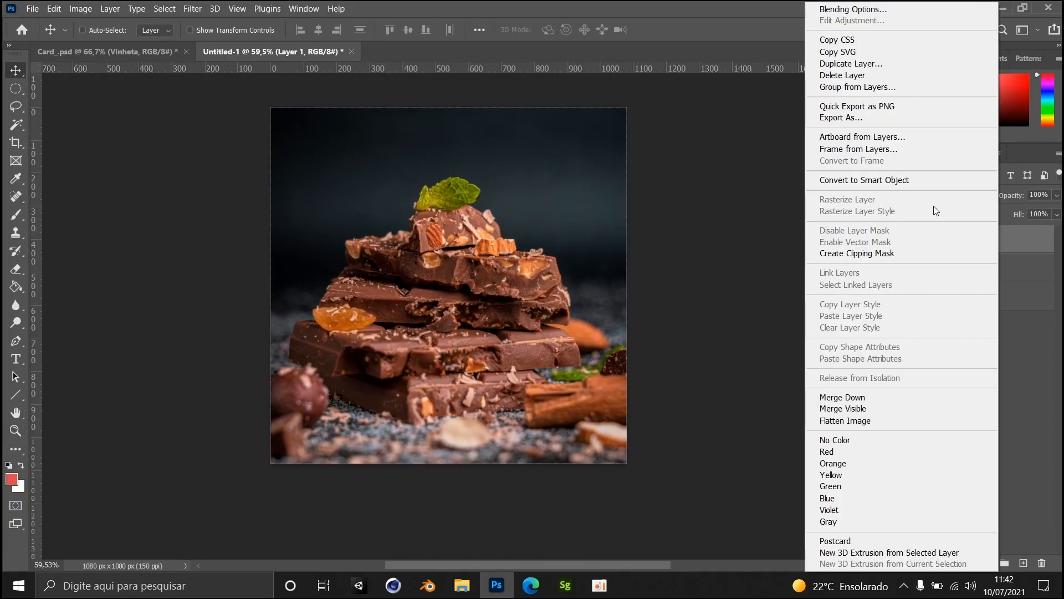
pyautogui.click(918, 181)
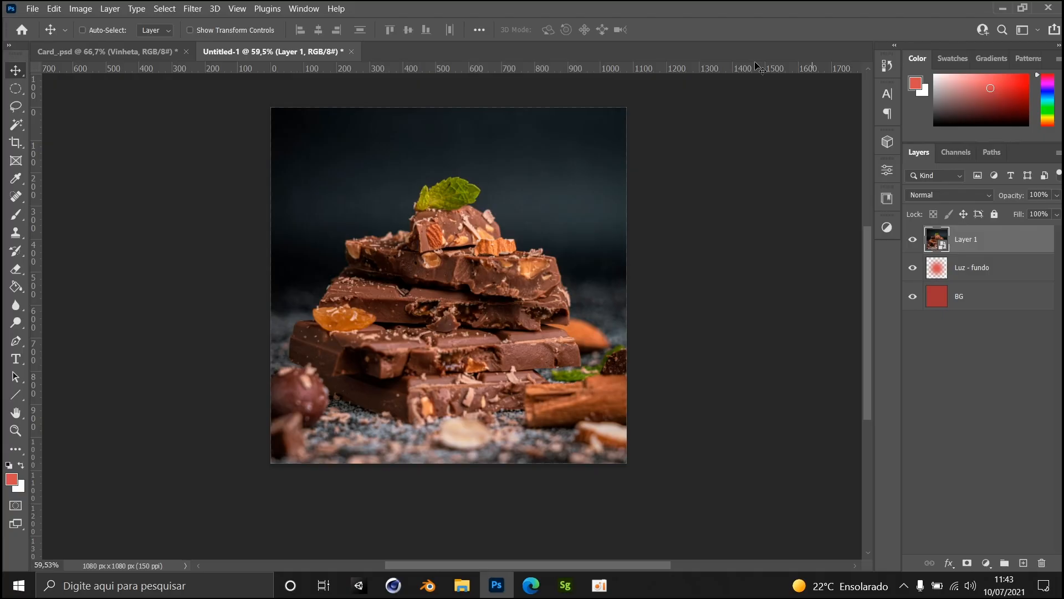
pyautogui.click(197, 9)
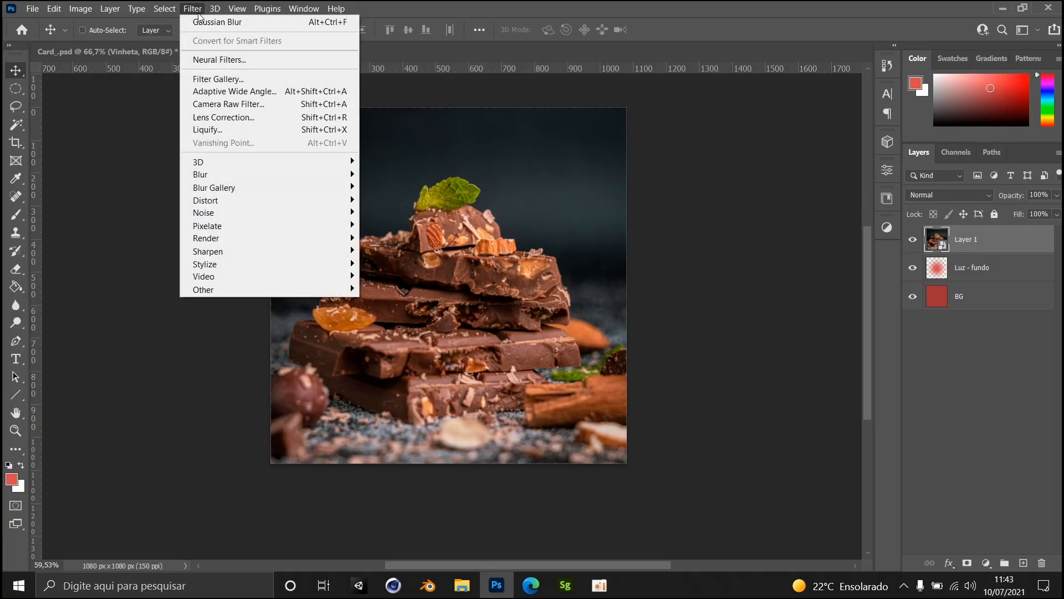
pyautogui.moveTo(226, 176)
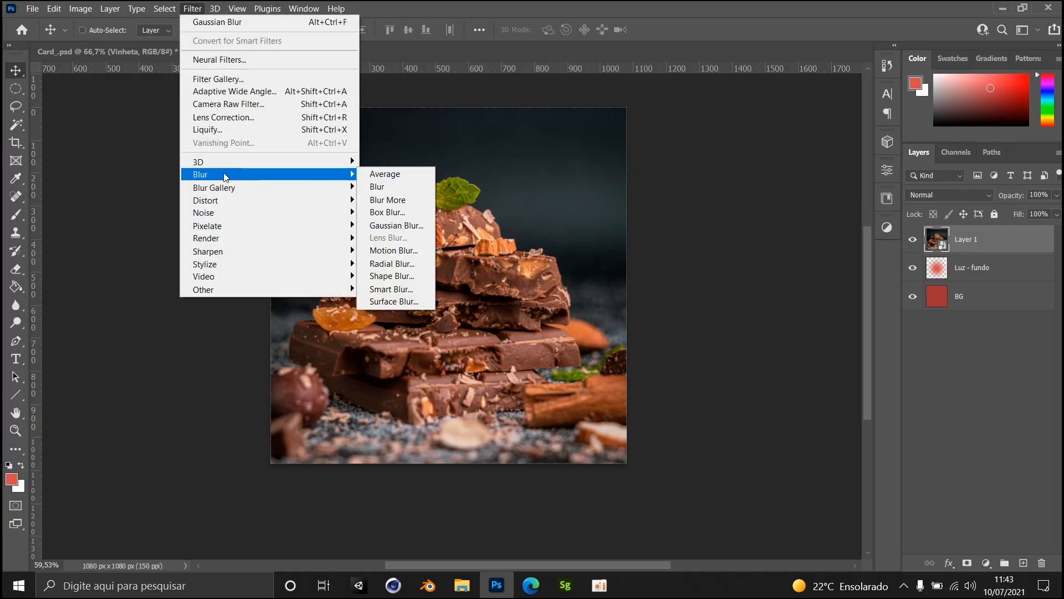
pyautogui.click(397, 225)
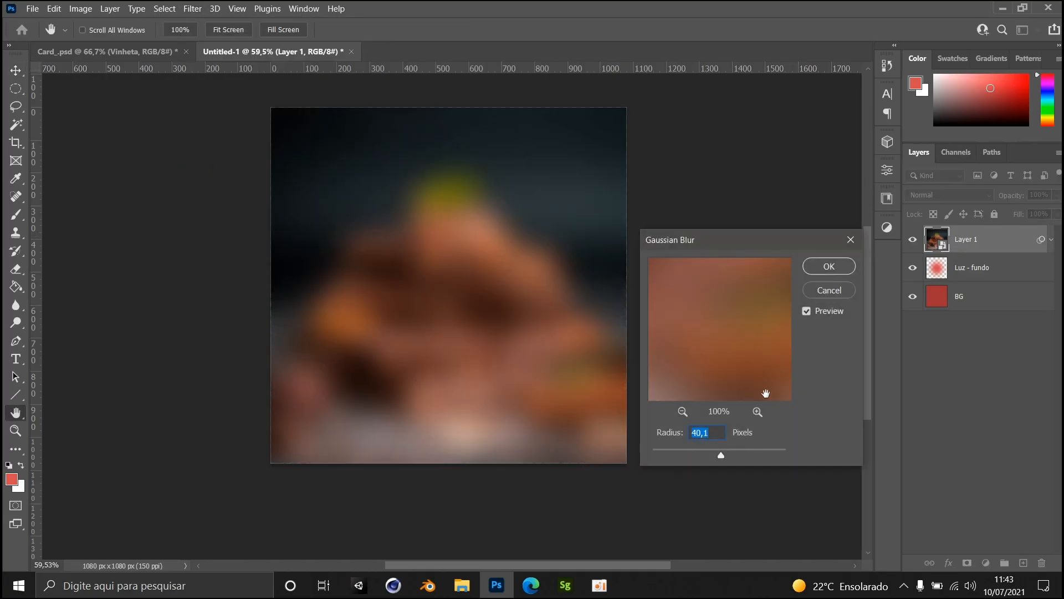
pyautogui.moveTo(721, 454)
pyautogui.mouseDown()
pyautogui.moveTo(703, 453)
pyautogui.moveTo(730, 457)
pyautogui.mouseUp()
pyautogui.click(828, 267)
pyautogui.press('v')
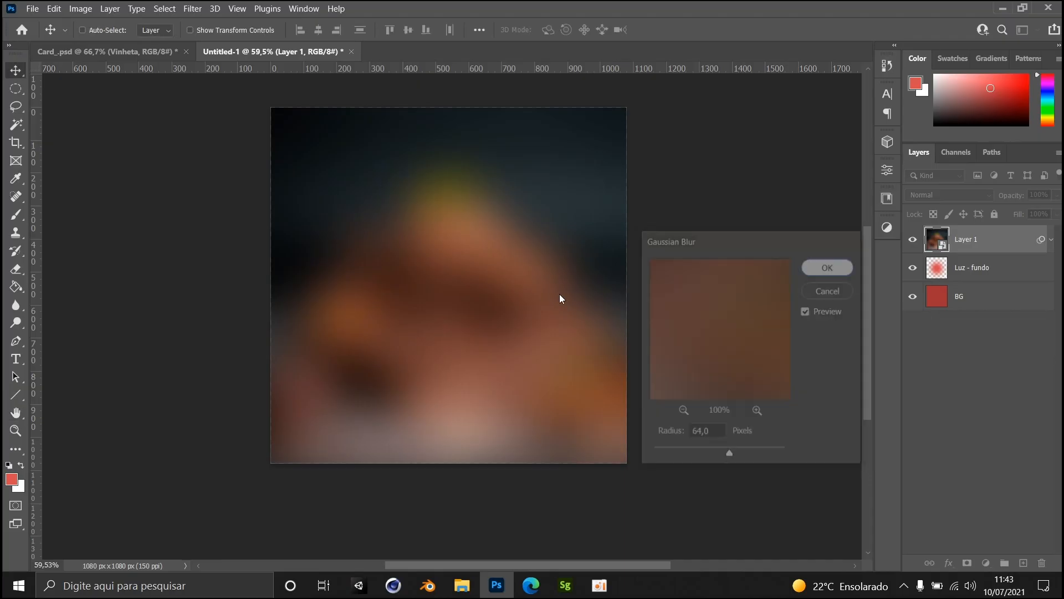
# Step: Shift the blurred chocolate layer slightly upward, collapse its smart filter list, and set its blend mode to Overlay
pyautogui.moveTo(560, 294); pyautogui.dragTo(526, 269)
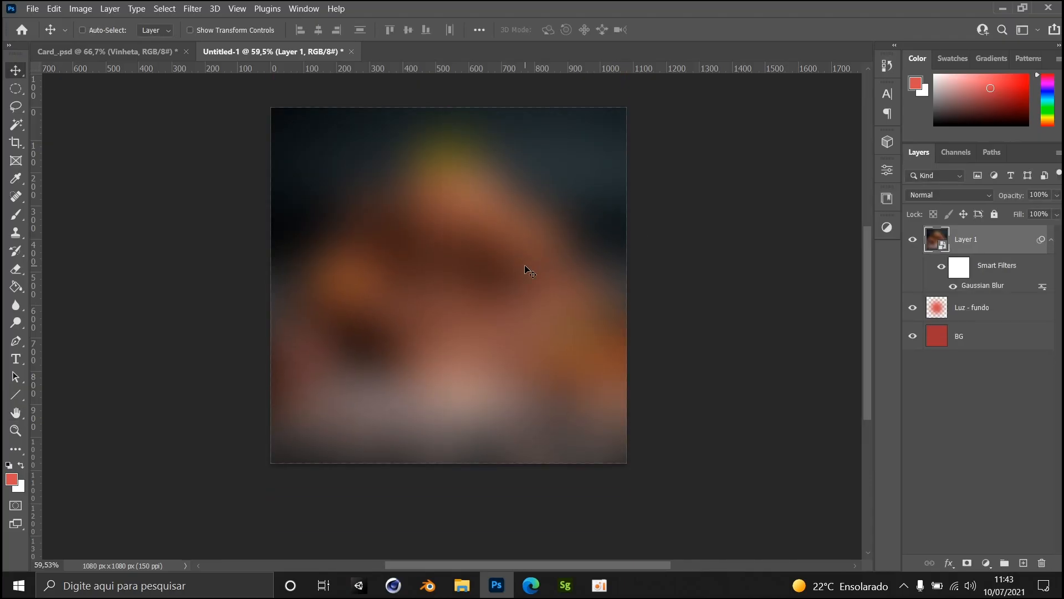
pyautogui.click(1050, 239)
pyautogui.click(939, 198)
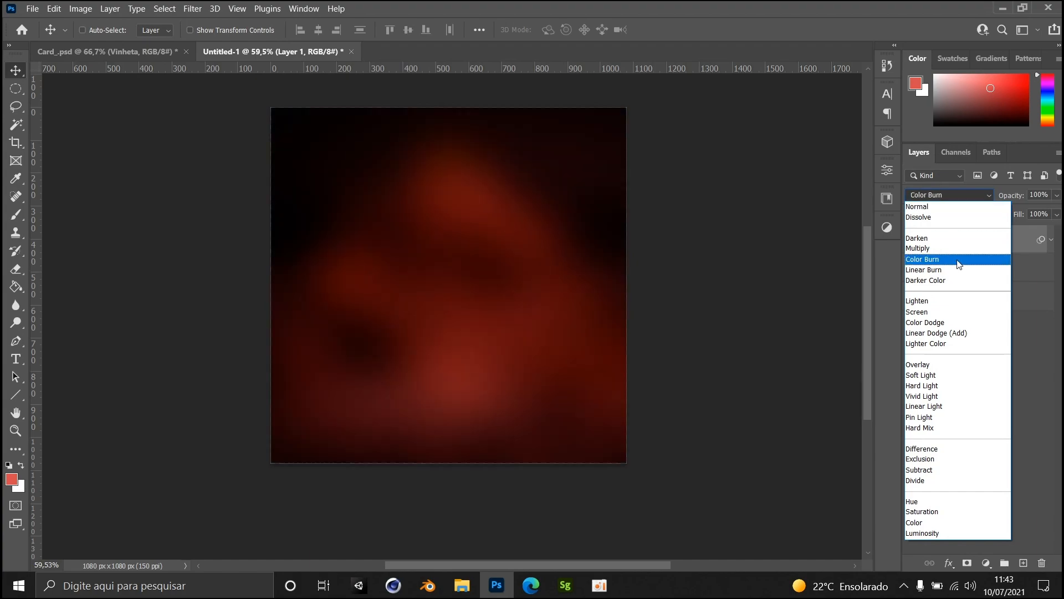
pyautogui.click(935, 369)
pyautogui.moveTo(399, 300); pyautogui.dragTo(395, 270)
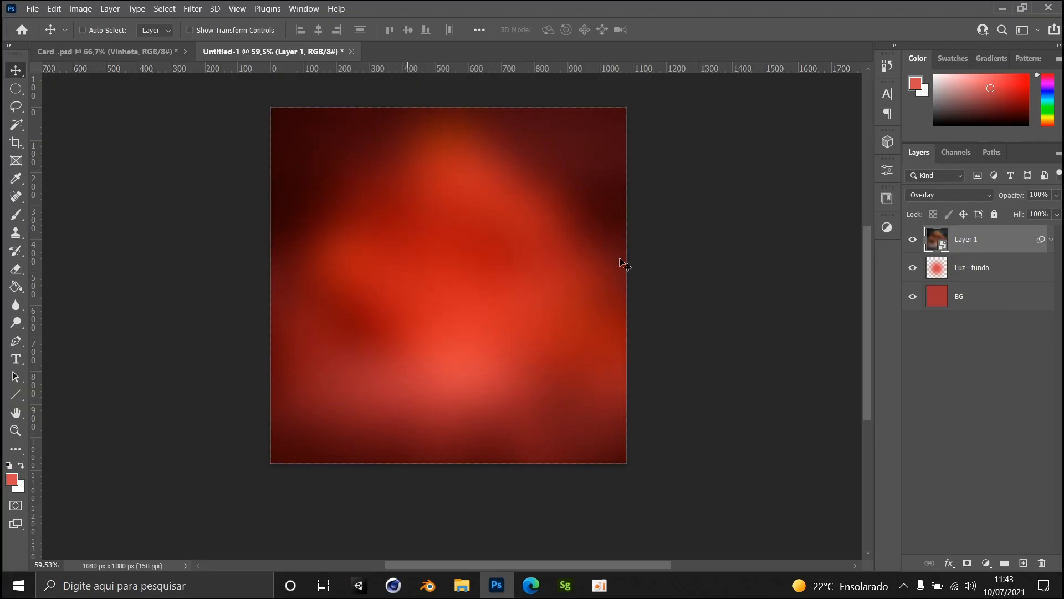
# Step: Set the blurred chocolate layer's opacity to 60% and compare the background with the layer hidden and shown
pyautogui.click(1056, 201)
pyautogui.moveTo(1036, 210); pyautogui.dragTo(1022, 211)
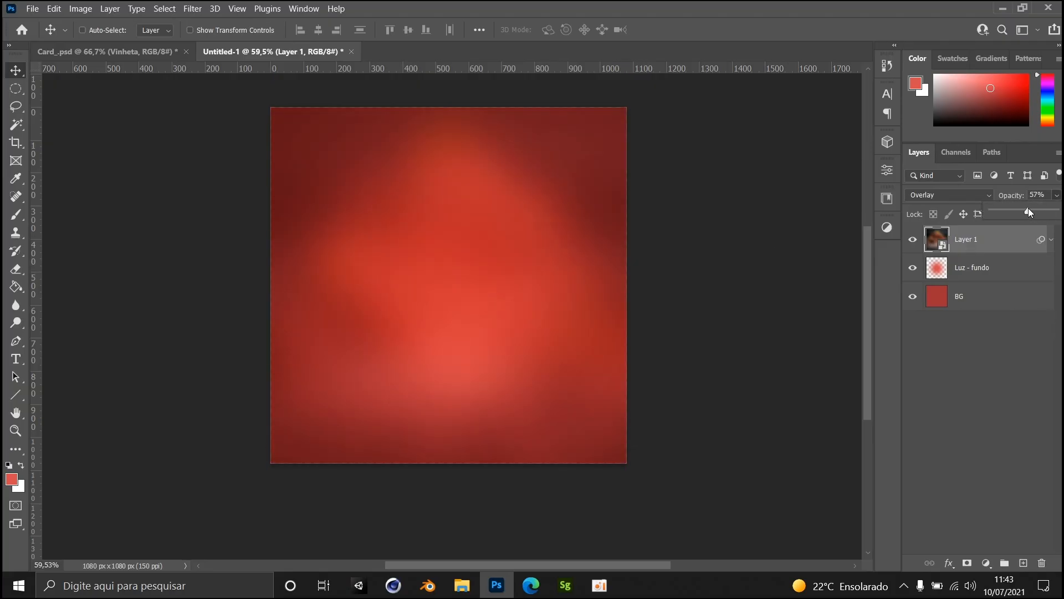
pyautogui.click(1037, 195)
pyautogui.write('6')
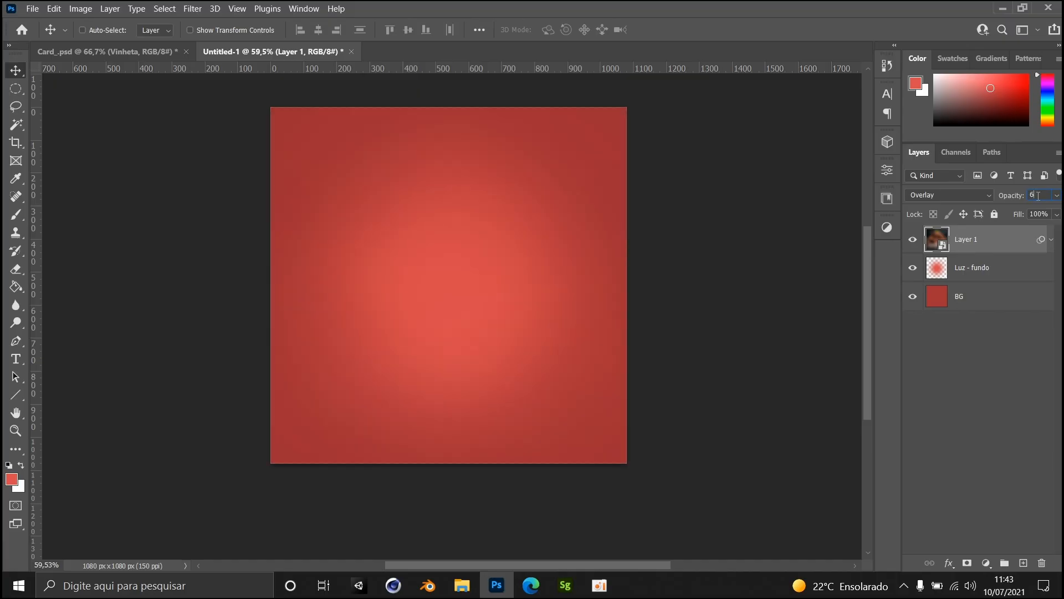
pyautogui.write('0')
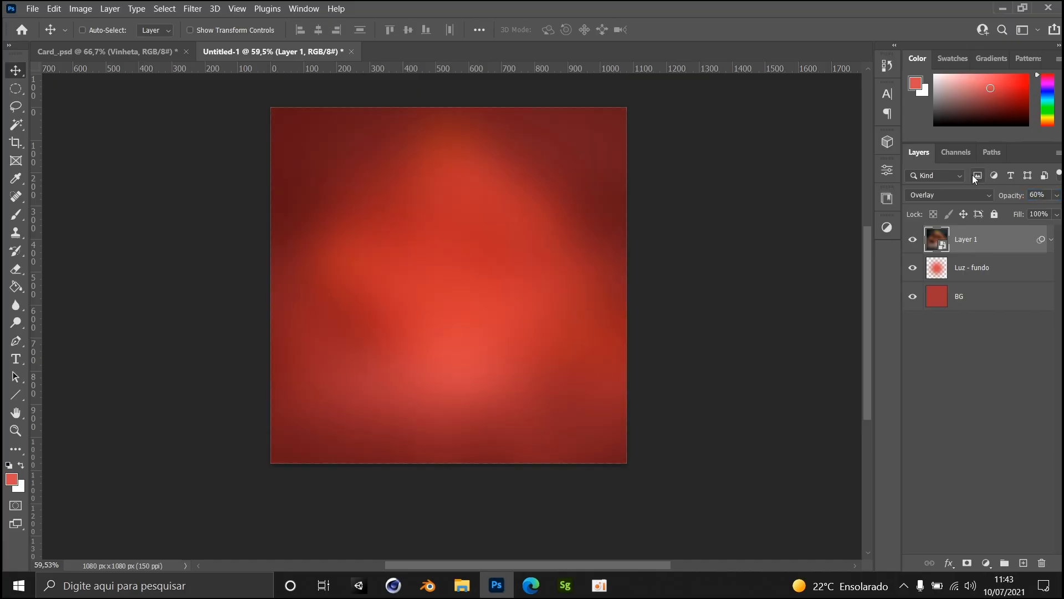
pyautogui.click(913, 240)
pyautogui.click(912, 239)
pyautogui.click(912, 239)
pyautogui.click(910, 241)
pyautogui.click(912, 240)
pyautogui.press('XF86MonBrightnessUp')
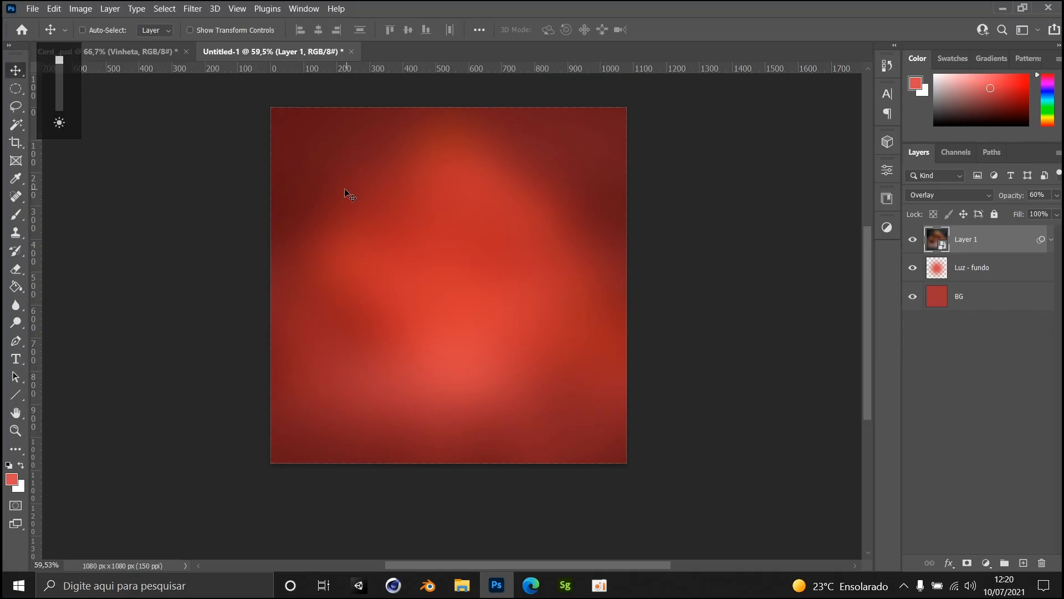
# Step: Examine the finished composition in Card_.psd and switch to the empty scene in Adobe Substance 3D Stager
pyautogui.click(146, 53)
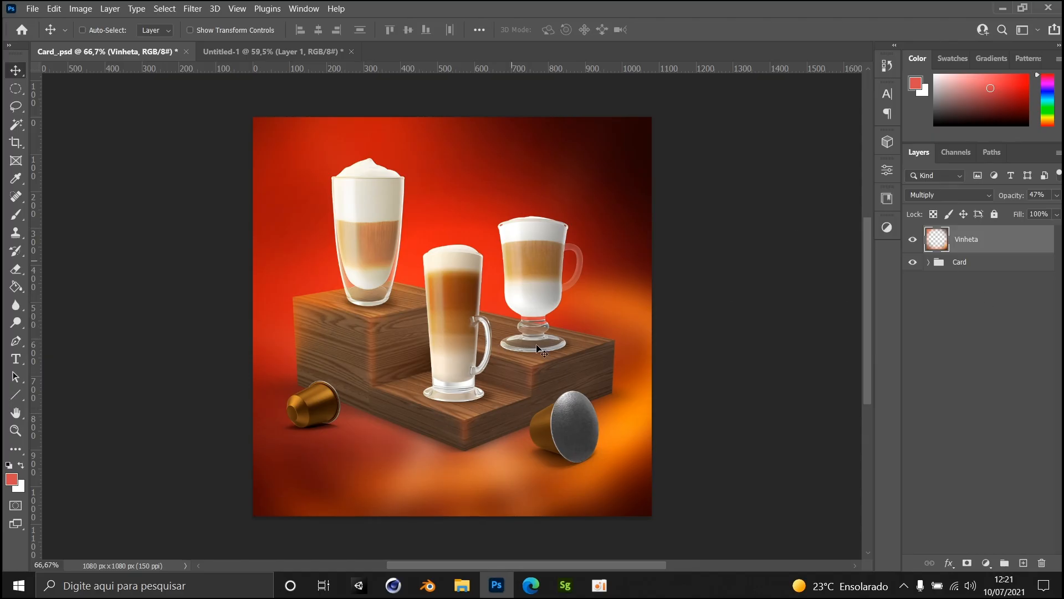
pyautogui.click(565, 584)
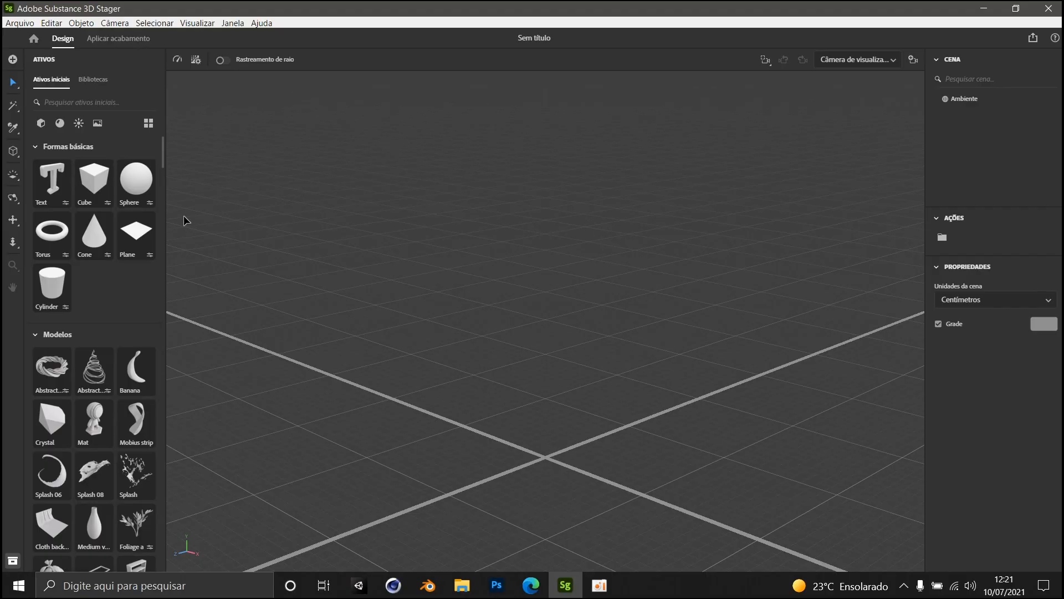
pyautogui.scroll(-2, 222, 241)
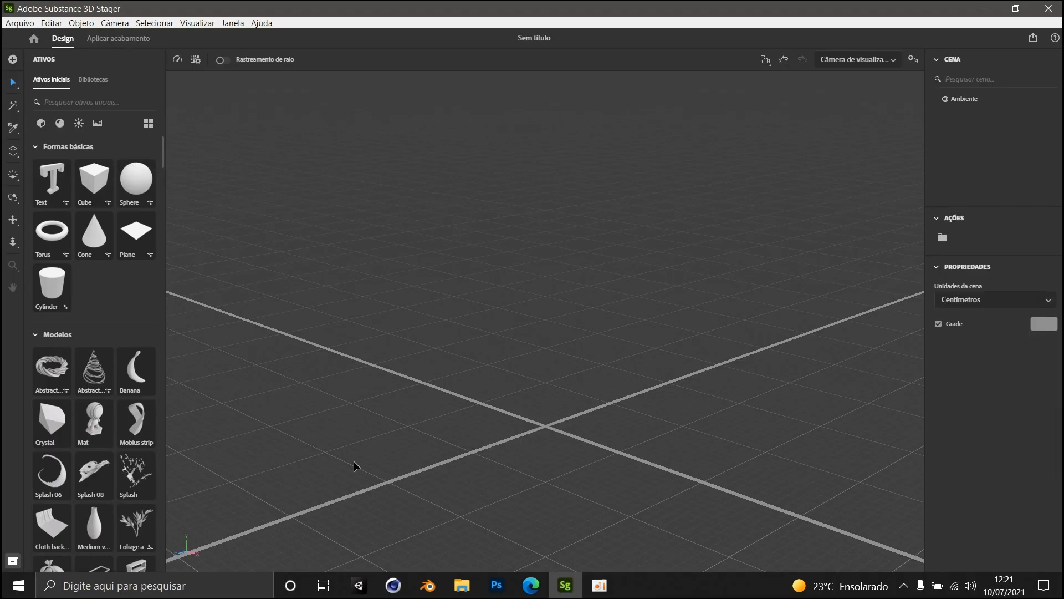
pyautogui.scroll(-1, 149, 166)
pyautogui.scroll(1, 100, 233)
# Step: Try out a 3D text object, delete it, and try moving a sphere vertically in the scene instead
pyautogui.click(42, 185)
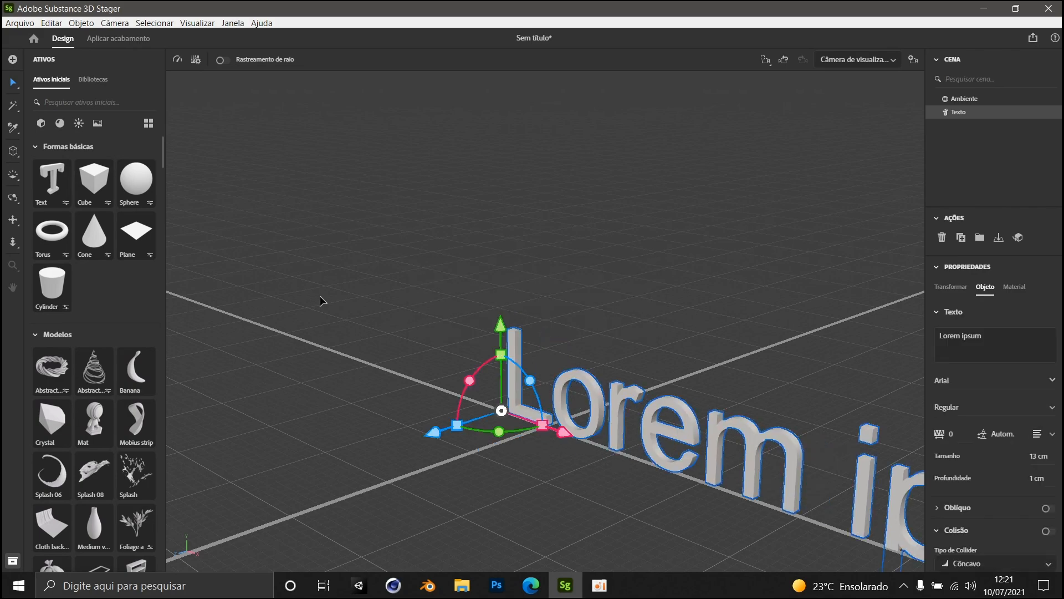
pyautogui.press('Delete')
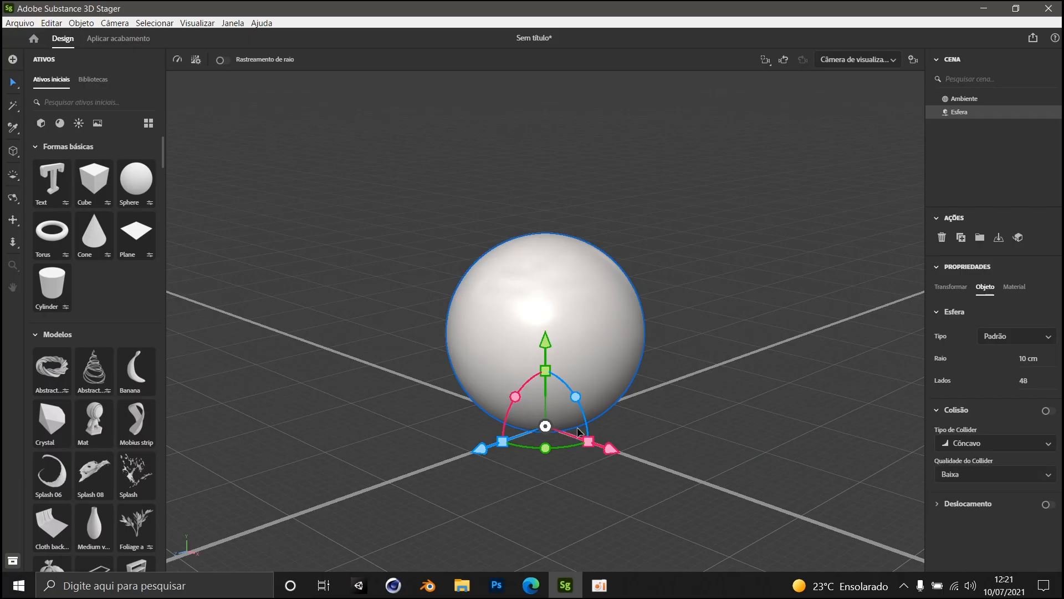
pyautogui.moveTo(545, 341)
pyautogui.mouseDown()
pyautogui.moveTo(530, 256)
pyautogui.moveTo(528, 318)
pyautogui.moveTo(540, 354)
pyautogui.moveTo(538, 335)
pyautogui.mouseUp()
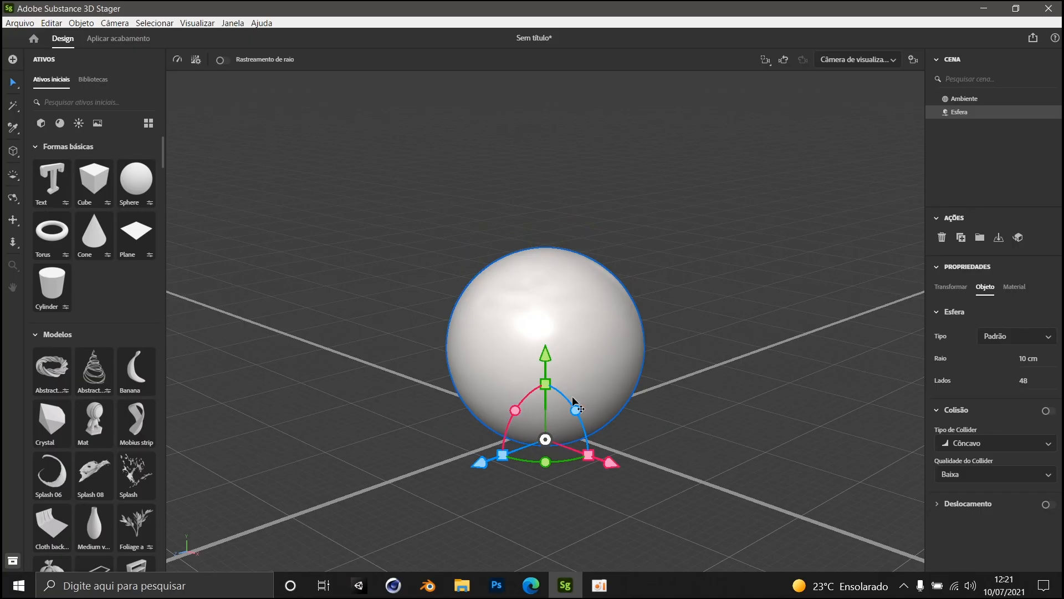
# Step: Examine the asset libraries and the render settings, then return to the Design workspace
pyautogui.click(93, 81)
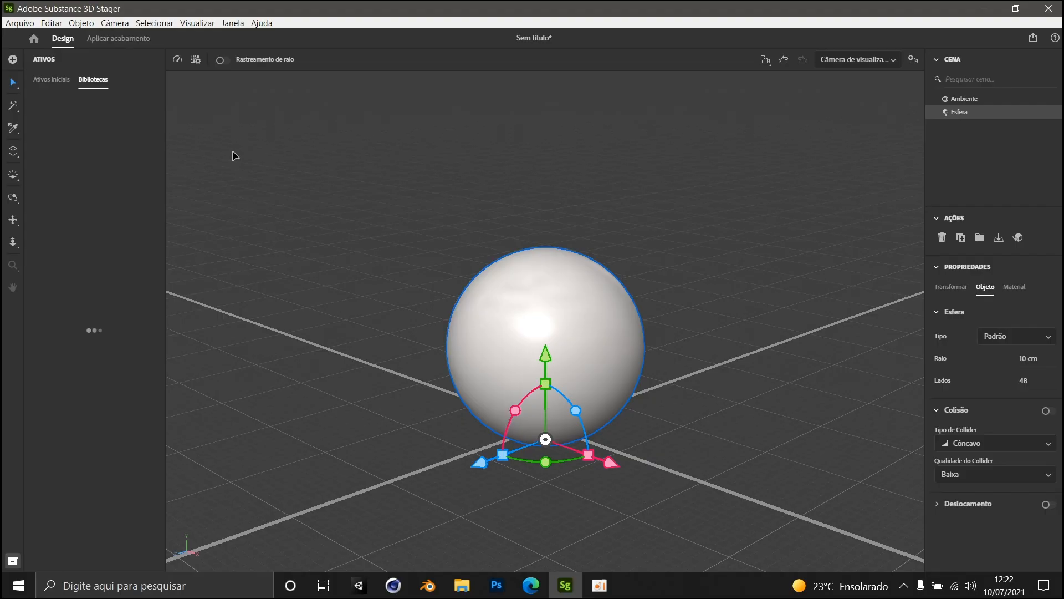
pyautogui.click(62, 89)
pyautogui.click(120, 38)
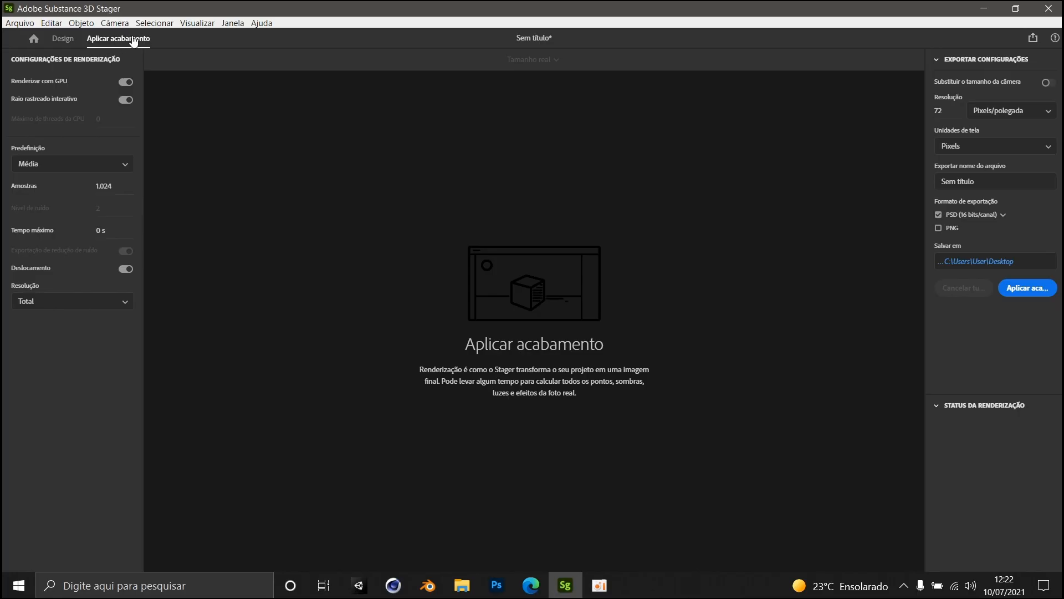
pyautogui.click(63, 39)
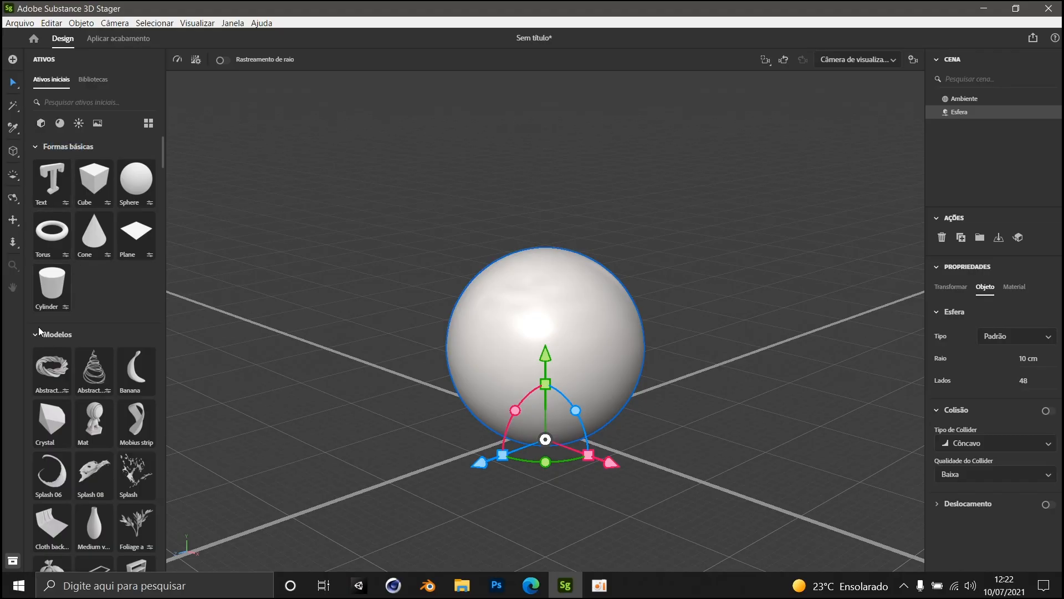
# Step: Browse the starter materials, lights, images and models, and delete the test sphere from the scene
pyautogui.click(58, 124)
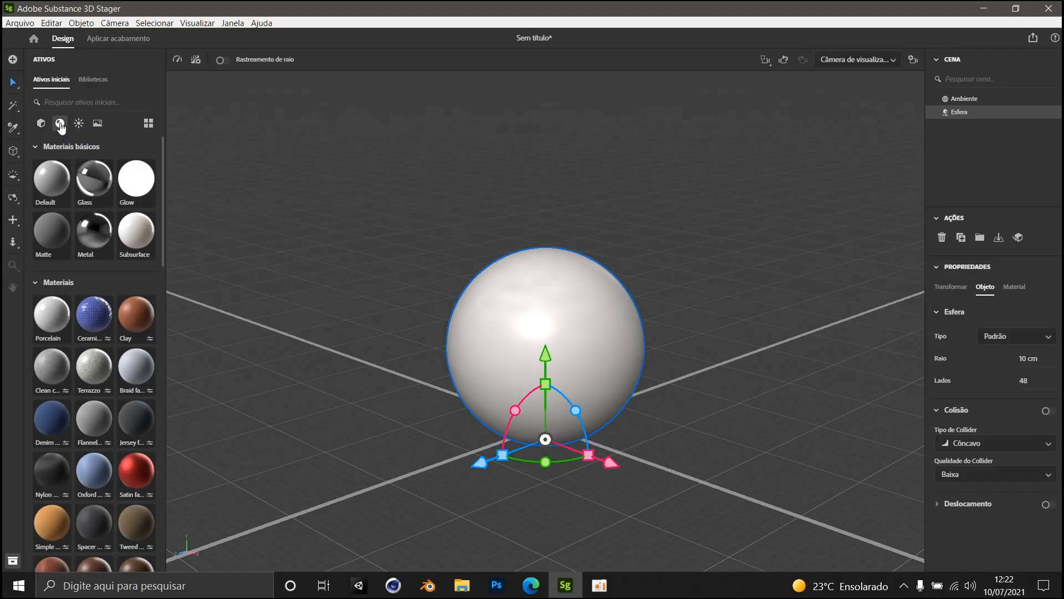
pyautogui.scroll(-1, 89, 454)
pyautogui.scroll(-2, 89, 455)
pyautogui.scroll(5, 84, 399)
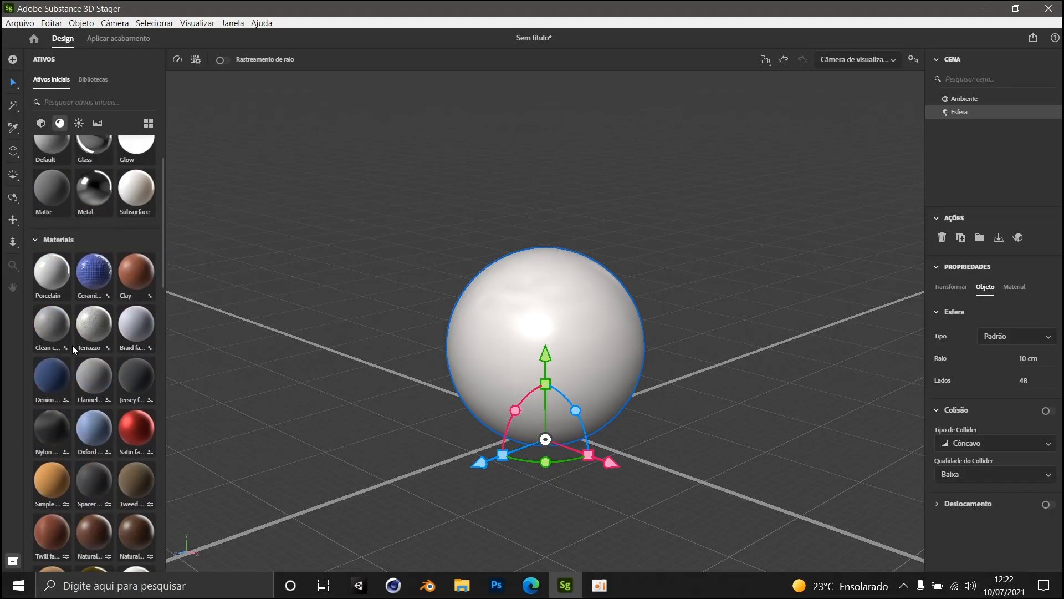
pyautogui.click(78, 123)
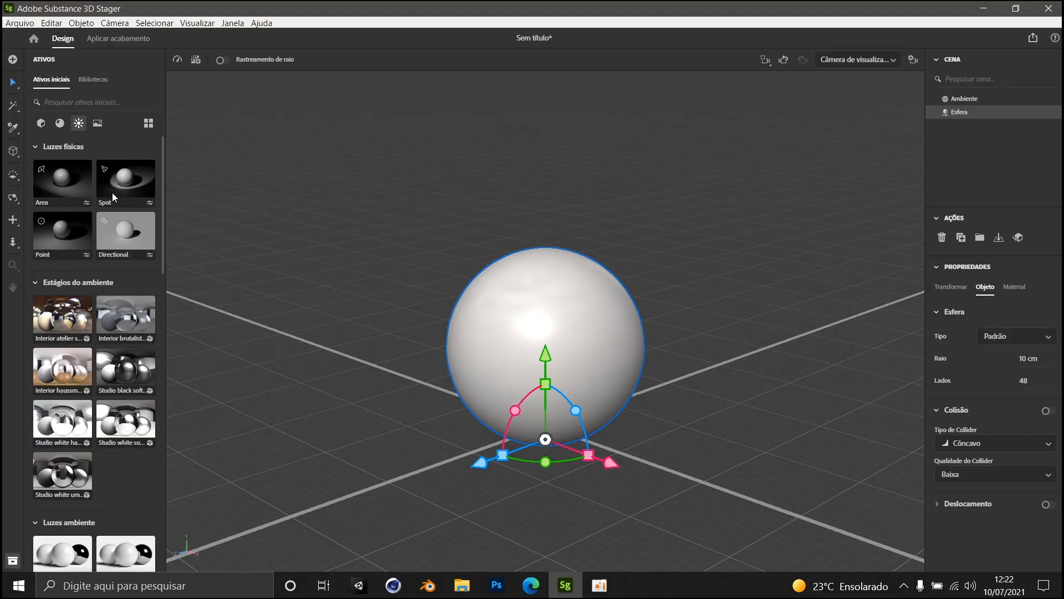
pyautogui.scroll(-5, 88, 304)
pyautogui.scroll(4, 97, 357)
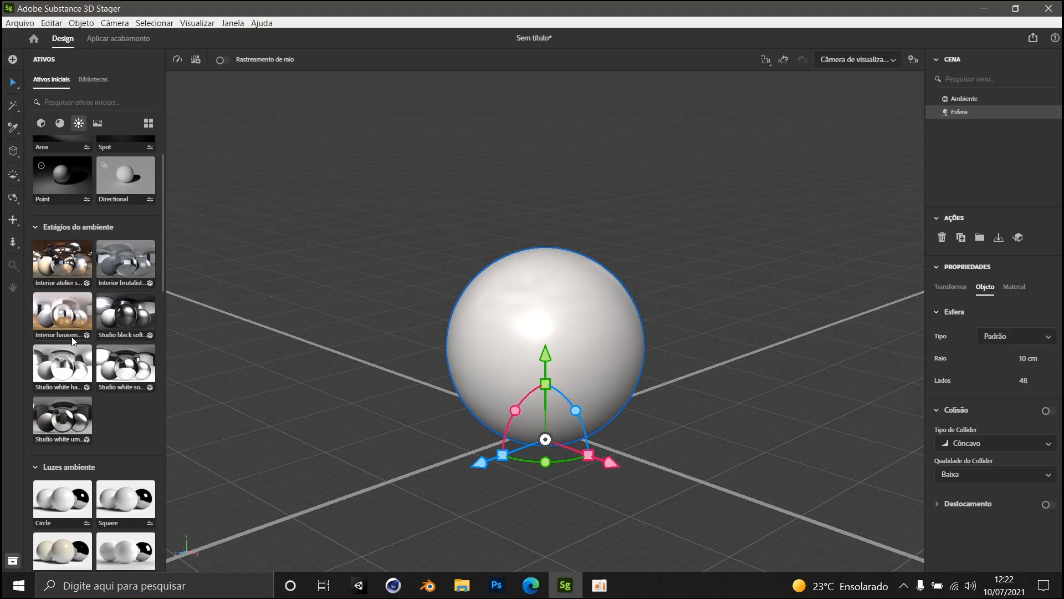
pyautogui.scroll(2, 77, 332)
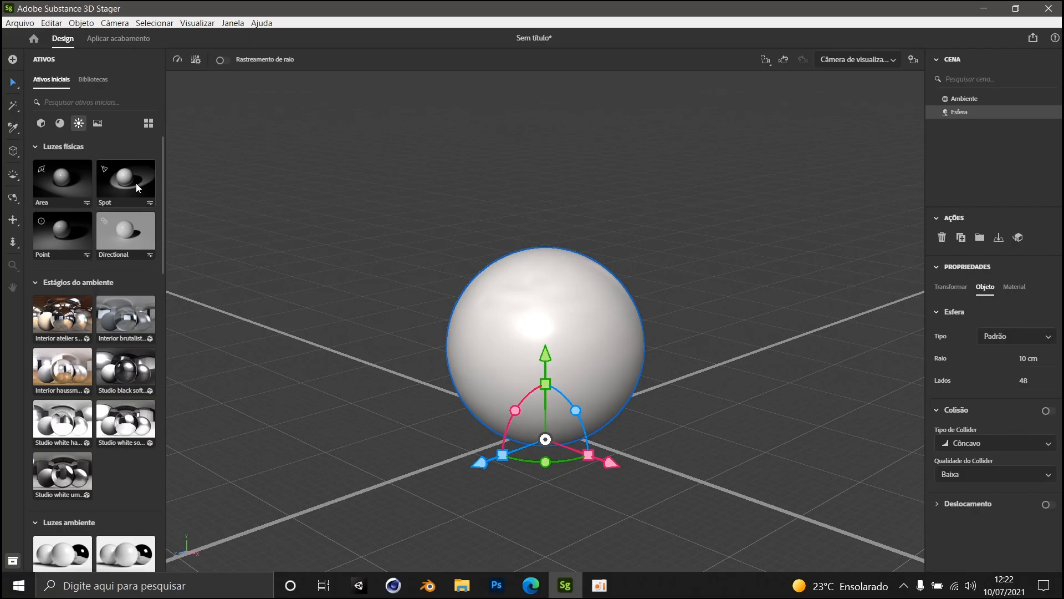
pyautogui.click(98, 123)
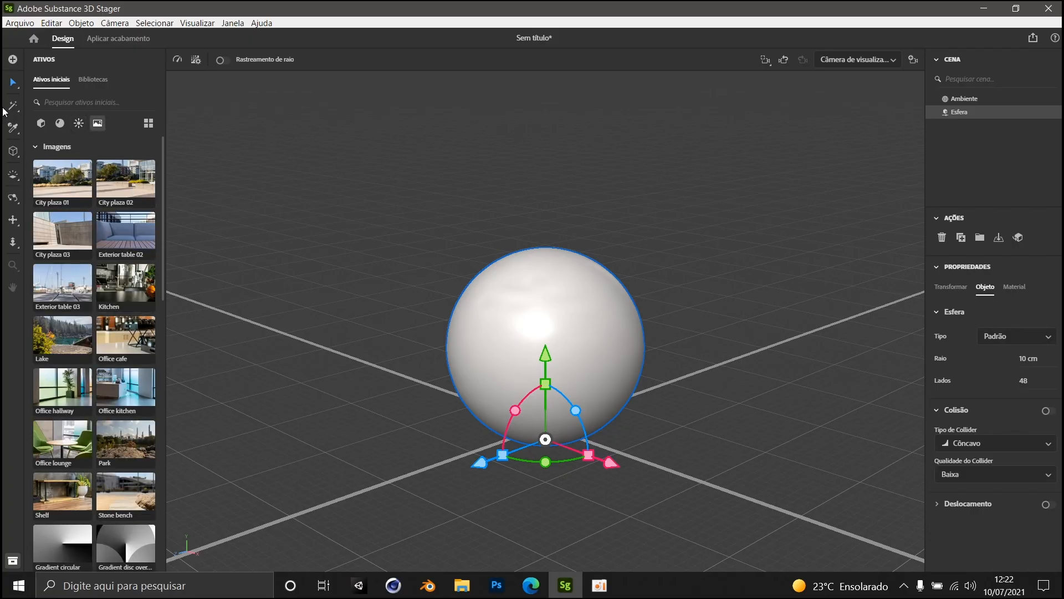
pyautogui.click(40, 123)
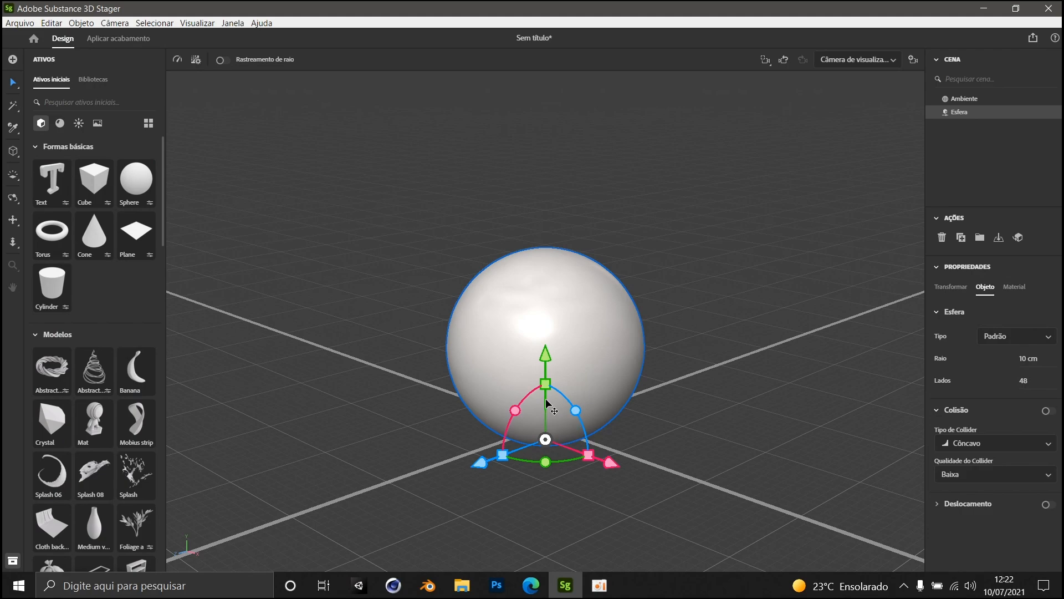
pyautogui.press('Delete')
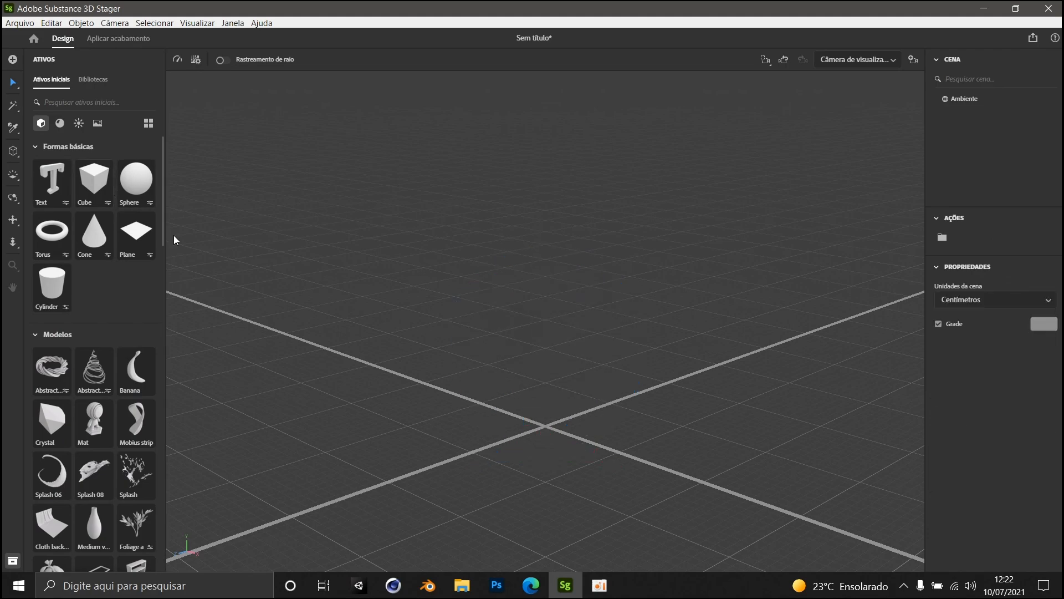
# Step: Examine the wooden steps in the finished Photoshop card and switch back to Substance 3D Stager
pyautogui.click(496, 585)
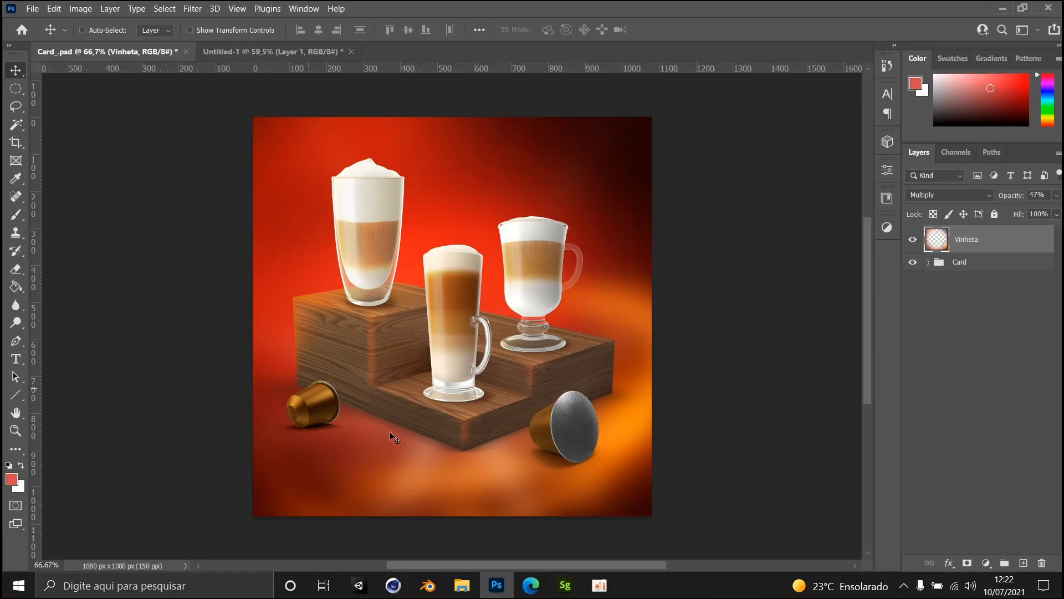
pyautogui.click(564, 586)
pyautogui.click(633, 585)
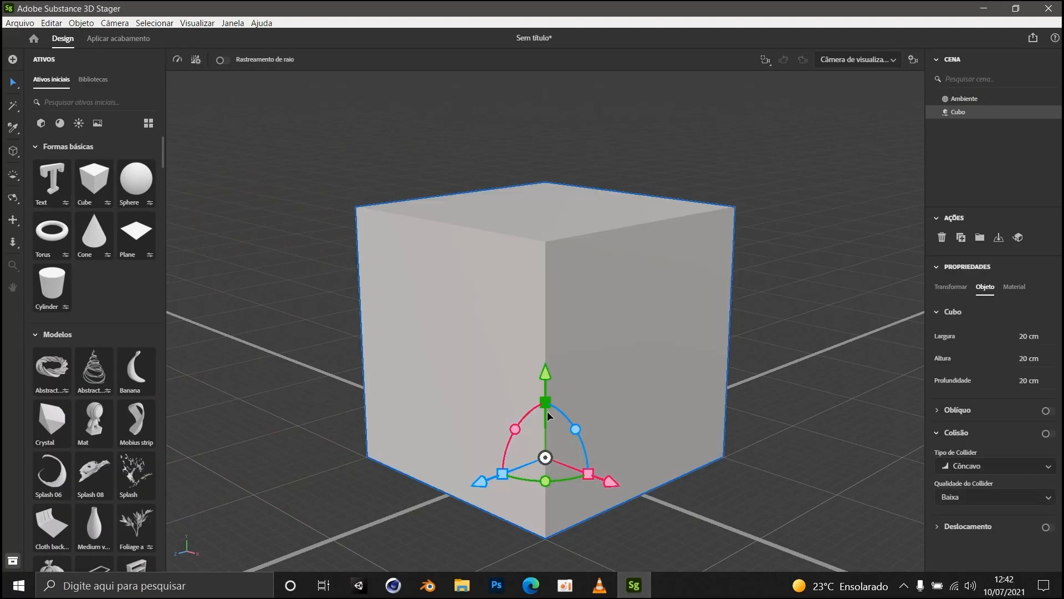
# Step: Scale the cube down vertically into a low slab and compare it with the wooden base in the Photoshop card
pyautogui.moveTo(546, 401); pyautogui.dragTo(549, 446)
pyautogui.click(497, 584)
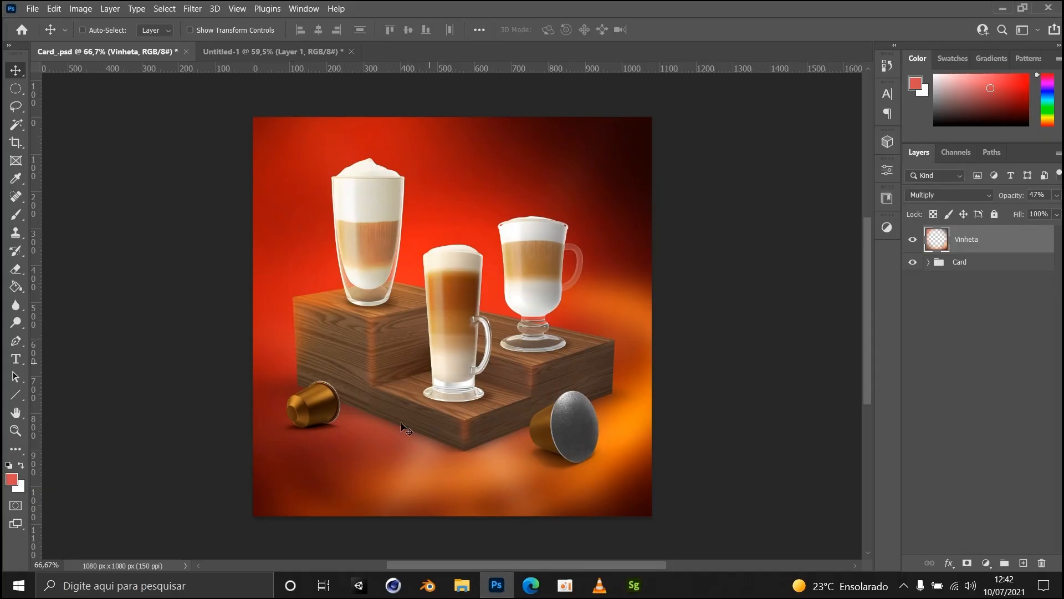
pyautogui.click(535, 585)
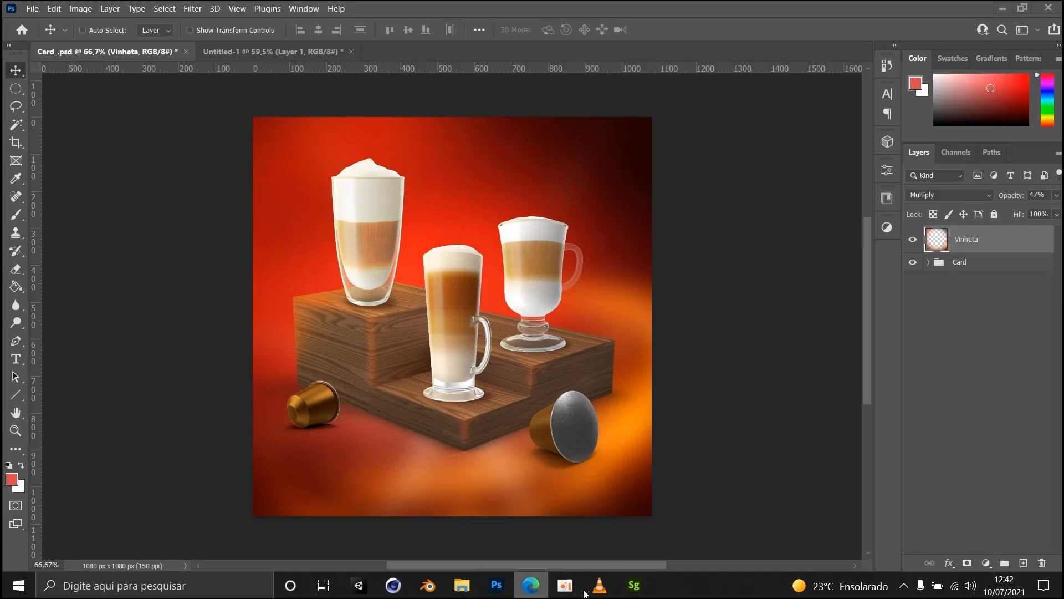
pyautogui.click(634, 585)
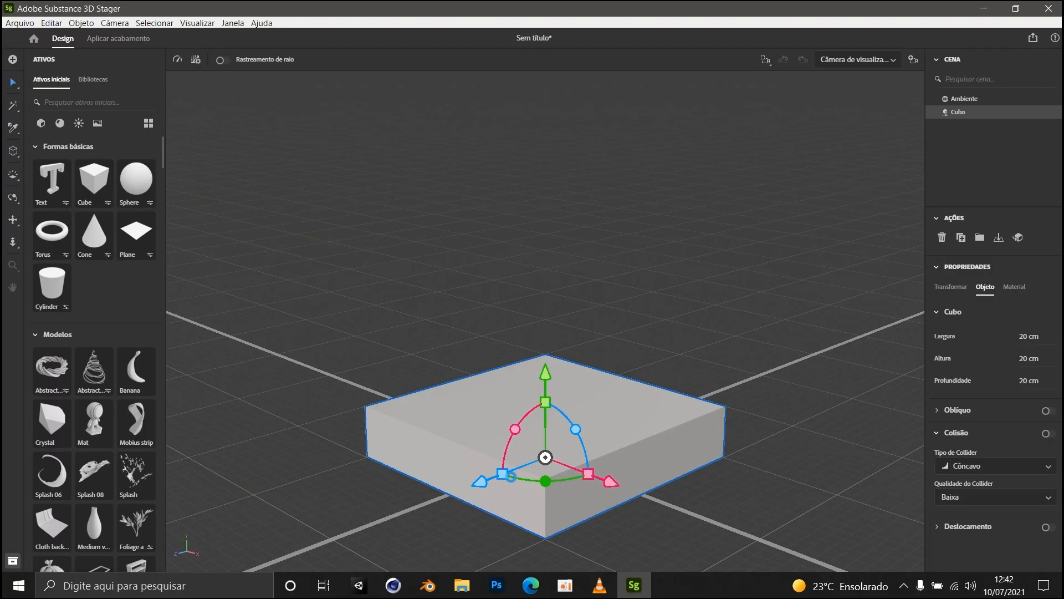
# Step: Duplicate the slab, place the copy flush against its back side, and scale it vertically into a taller step
pyautogui.hotkey('ctrl', 'd')
pyautogui.moveTo(472, 480); pyautogui.dragTo(631, 363)
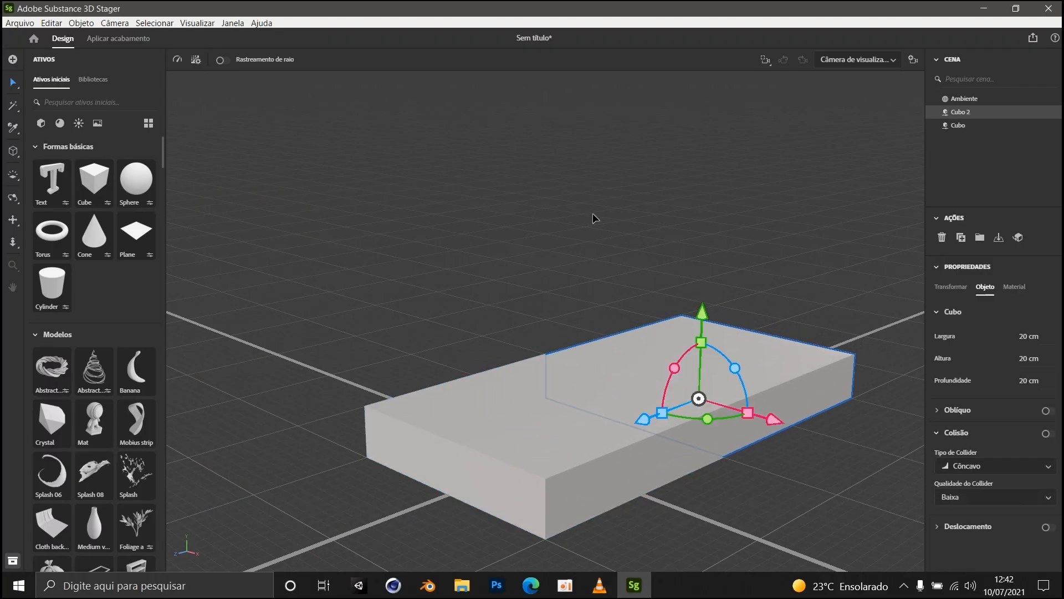
pyautogui.click(593, 218)
pyautogui.click(687, 341)
pyautogui.moveTo(699, 336); pyautogui.dragTo(697, 298)
pyautogui.click(598, 190)
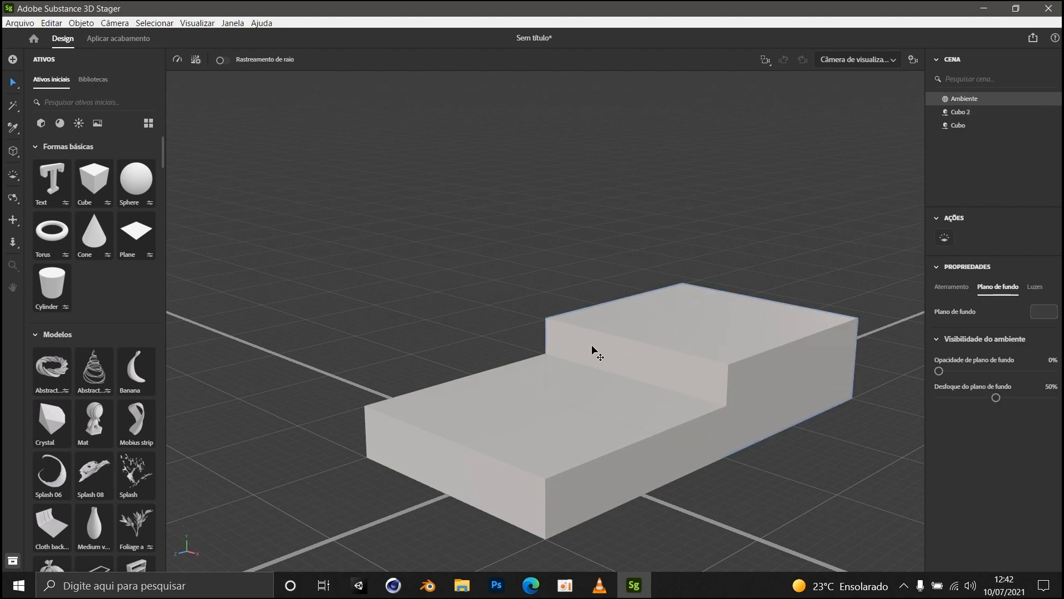
# Step: Duplicate the base slab, place the copy flush against its other back side, and scale it vertically into the podium's tallest block
pyautogui.click(501, 456)
pyautogui.hotkey('ctrl', 'd')
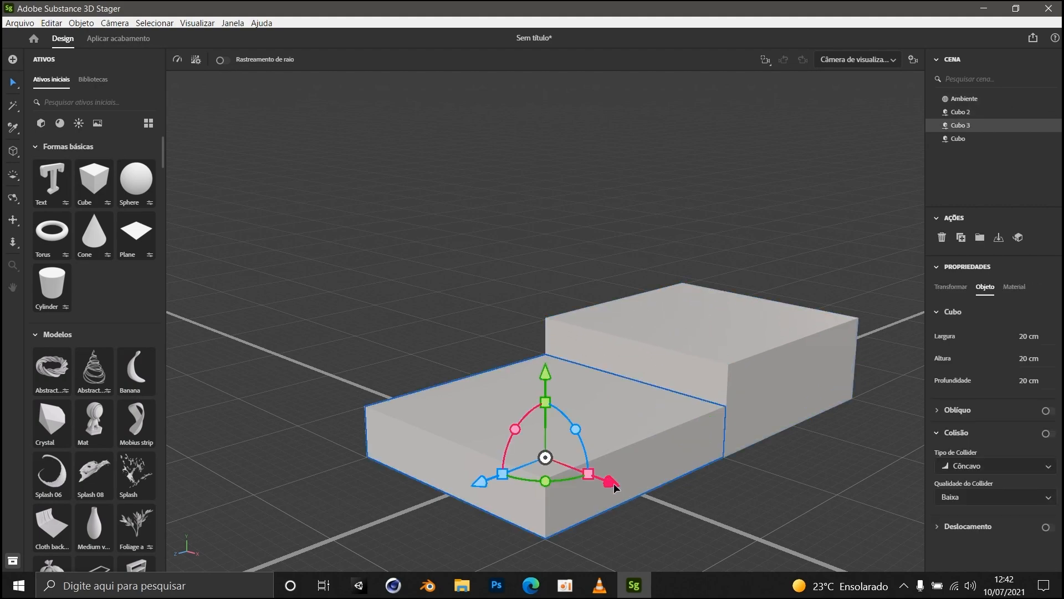
pyautogui.moveTo(613, 486); pyautogui.dragTo(440, 417)
pyautogui.moveTo(387, 357); pyautogui.dragTo(387, 226)
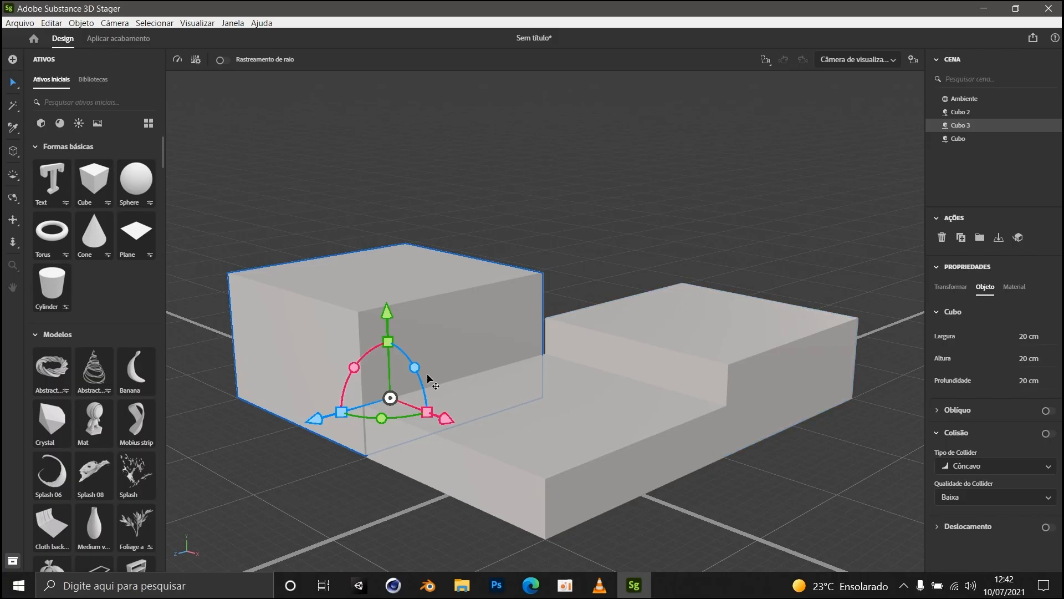
pyautogui.scroll(3, 413, 424)
pyautogui.moveTo(347, 468); pyautogui.dragTo(343, 460)
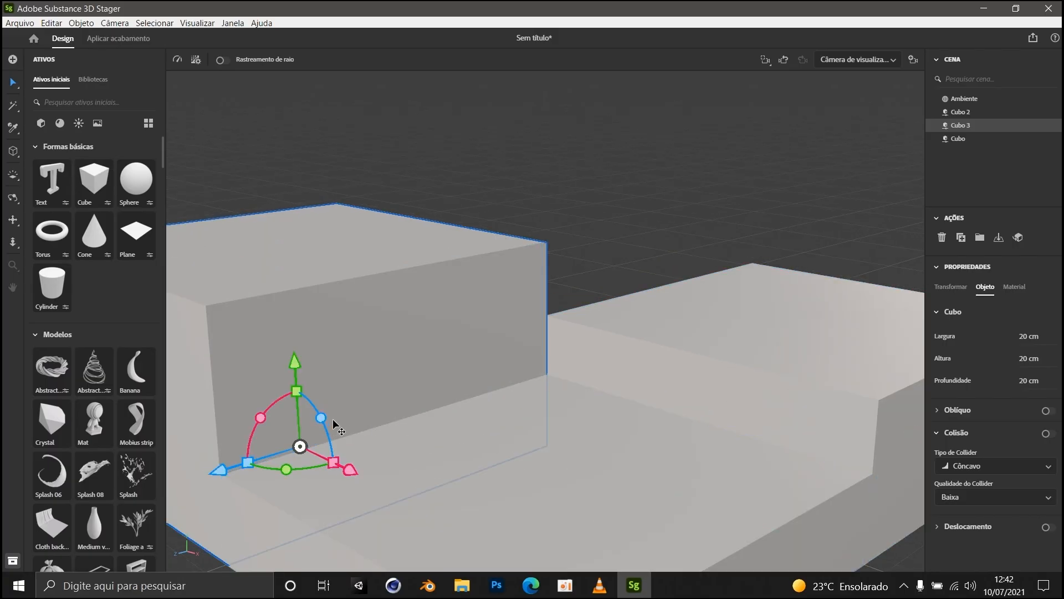
pyautogui.click(605, 356)
pyautogui.click(625, 204)
pyautogui.scroll(-6, 511, 337)
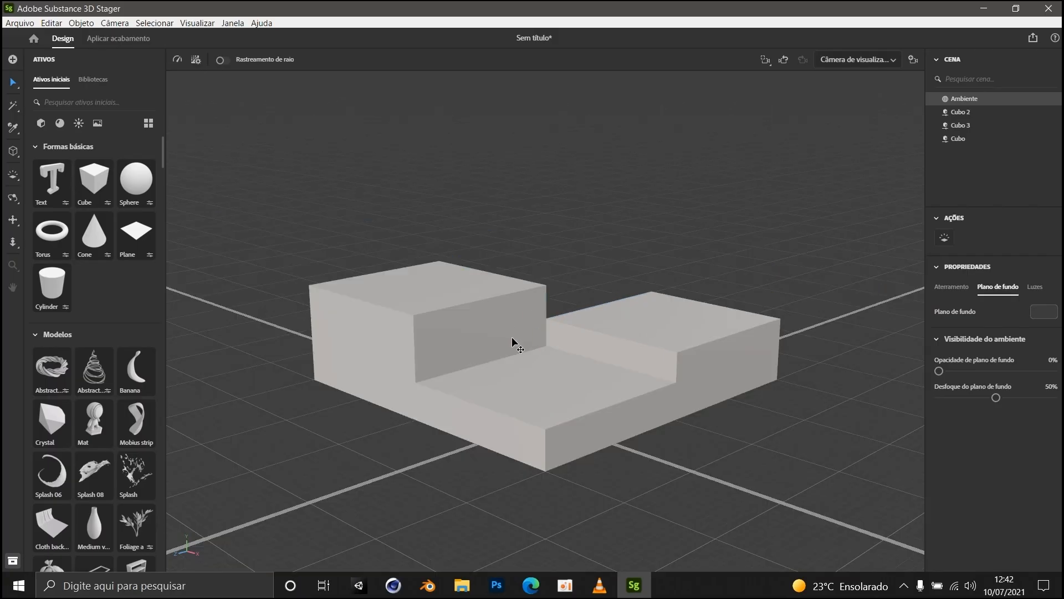
# Step: Slightly increase the height of the middle-height block beside the base slab
pyautogui.scroll(7, 557, 315)
pyautogui.scroll(-3, 597, 354)
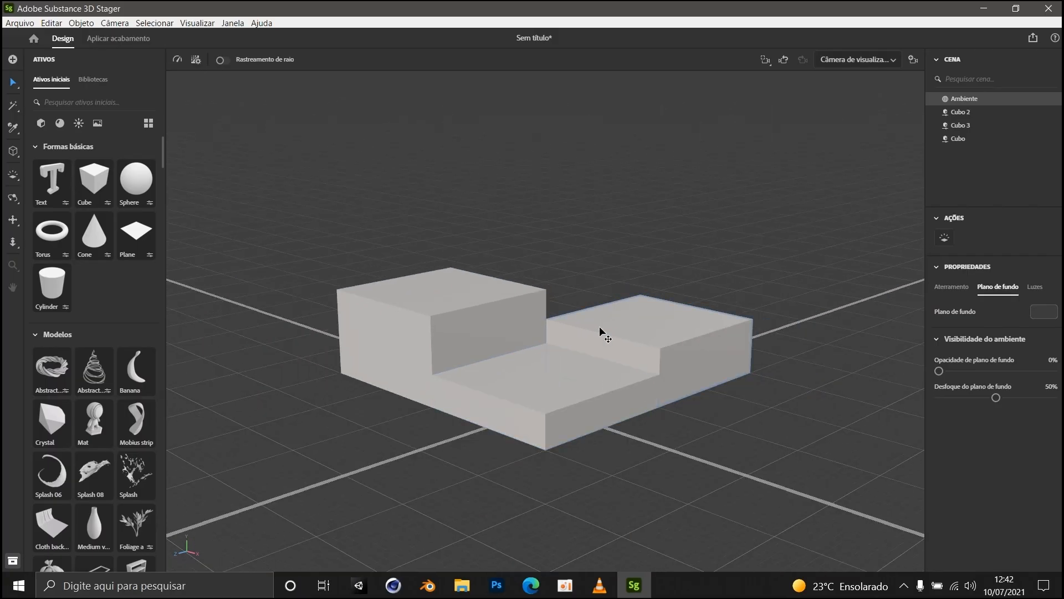
pyautogui.click(652, 321)
pyautogui.moveTo(650, 307); pyautogui.dragTo(650, 308)
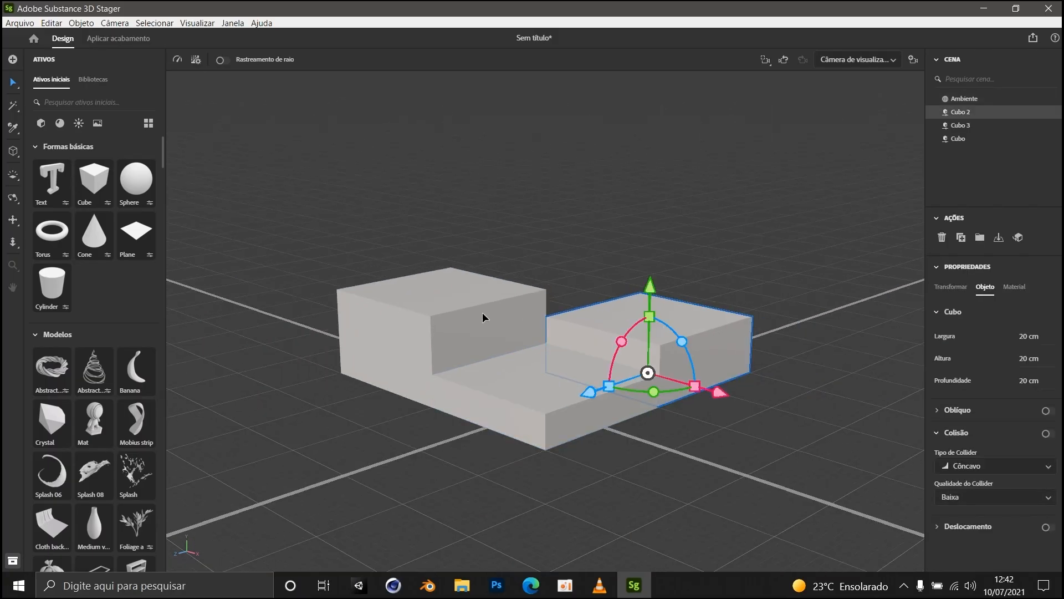
pyautogui.click(487, 300)
pyautogui.click(593, 280)
pyautogui.scroll(-3, 593, 280)
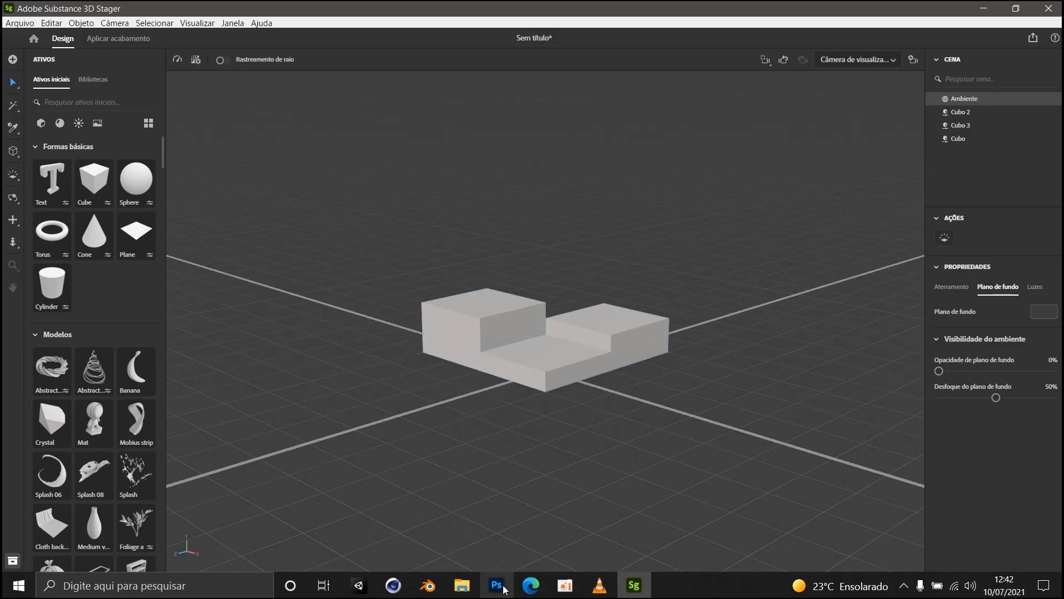
# Step: Compare the podium with the finished Photoshop card, then raise the tallest block slightly and fine-tune the heights of the other two
pyautogui.click(505, 588)
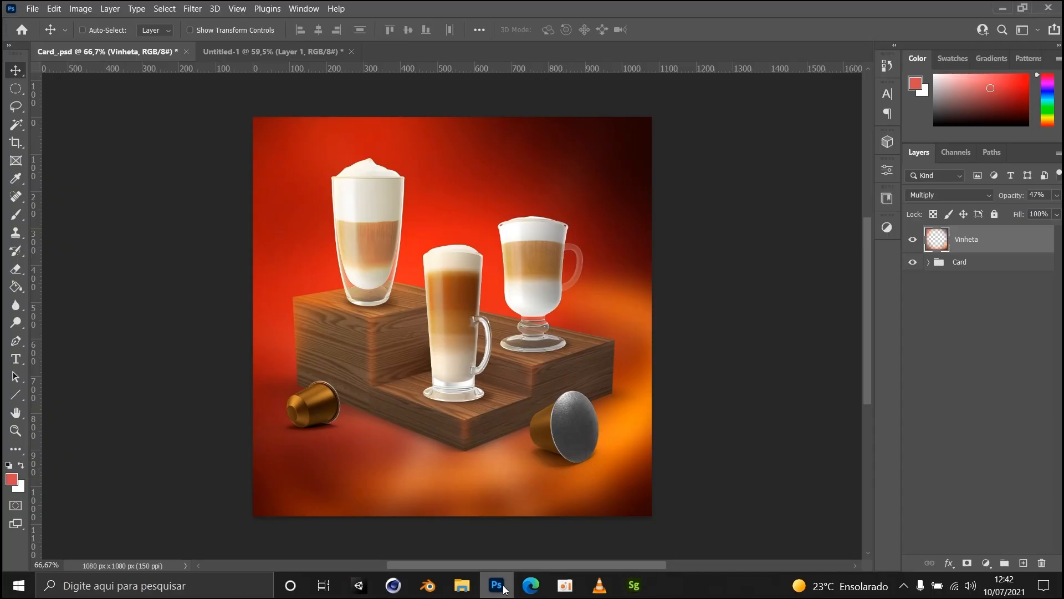
pyautogui.click(505, 589)
pyautogui.click(504, 314)
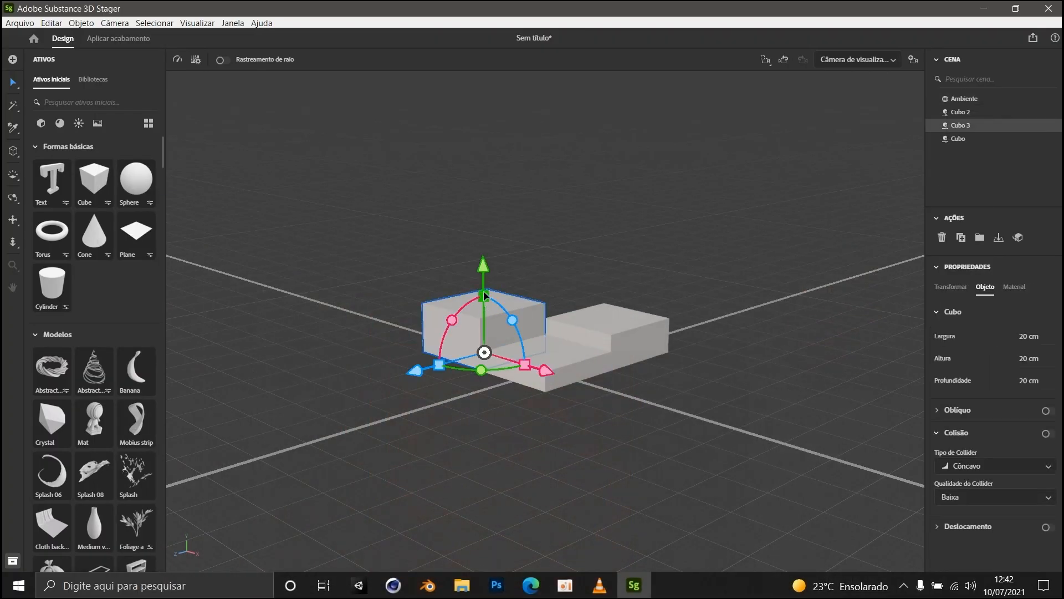
pyautogui.click(537, 268)
pyautogui.click(588, 325)
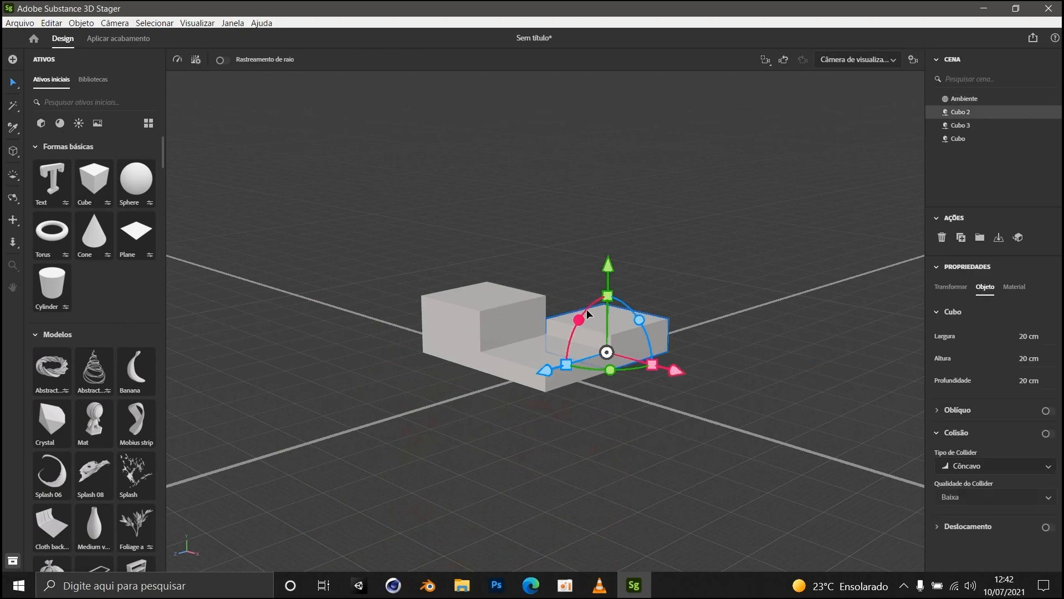
pyautogui.click(549, 294)
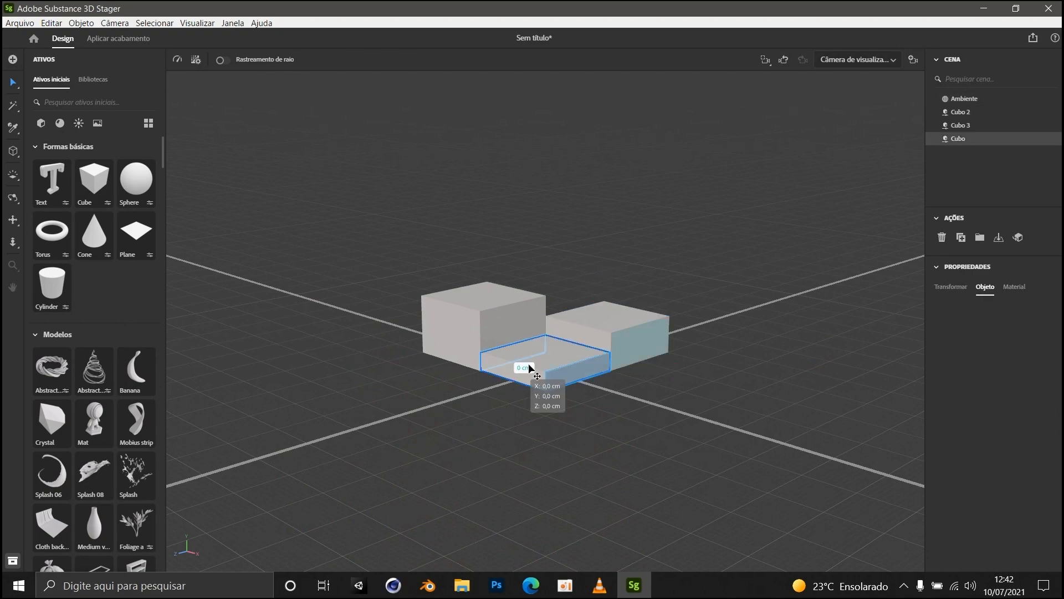
pyautogui.click(524, 365)
pyautogui.moveTo(546, 304); pyautogui.dragTo(578, 217)
pyautogui.click(547, 273)
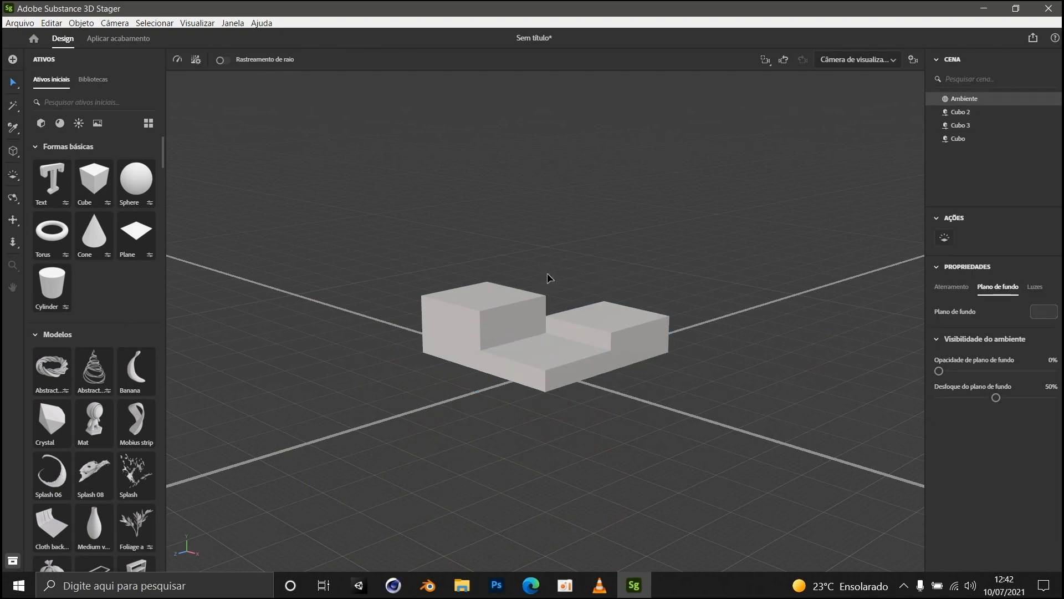
# Step: Search the starter materials for wood and apply the Oak wood material to all three podium blocks
pyautogui.scroll(5, 547, 273)
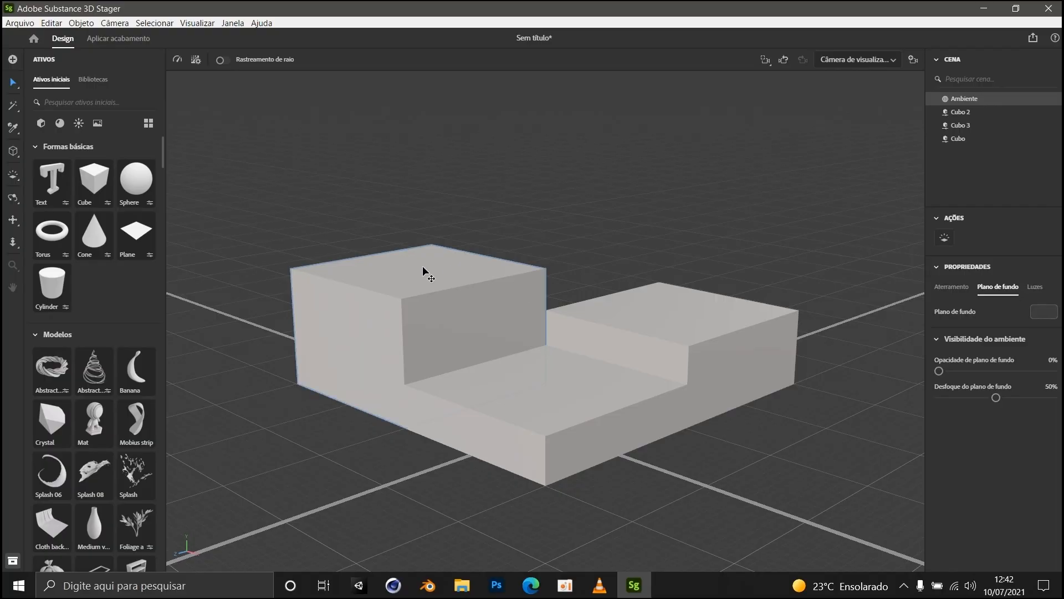
pyautogui.click(62, 122)
pyautogui.click(76, 104)
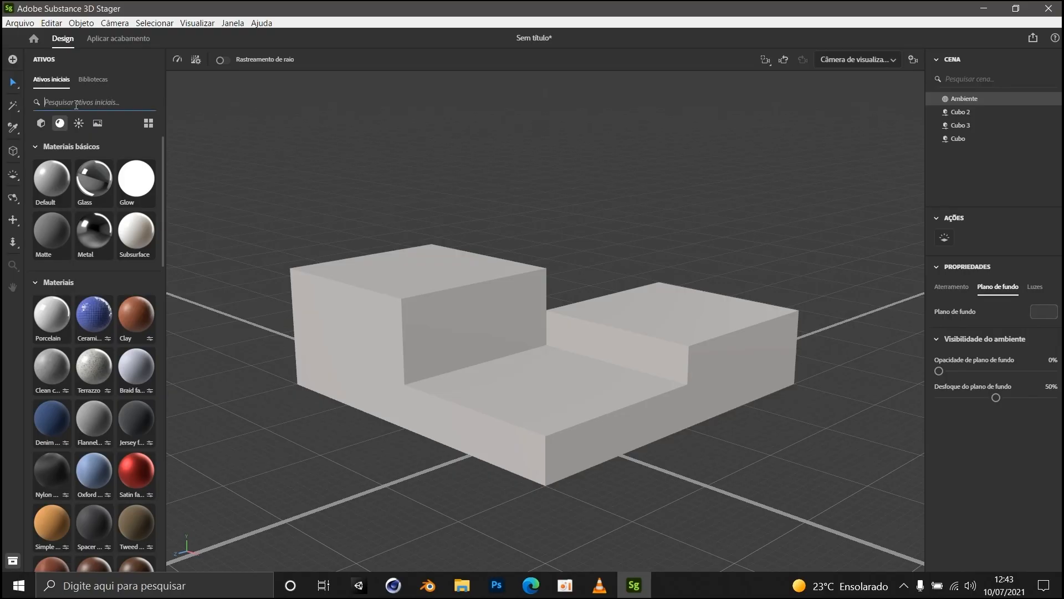
pyautogui.write('wood')
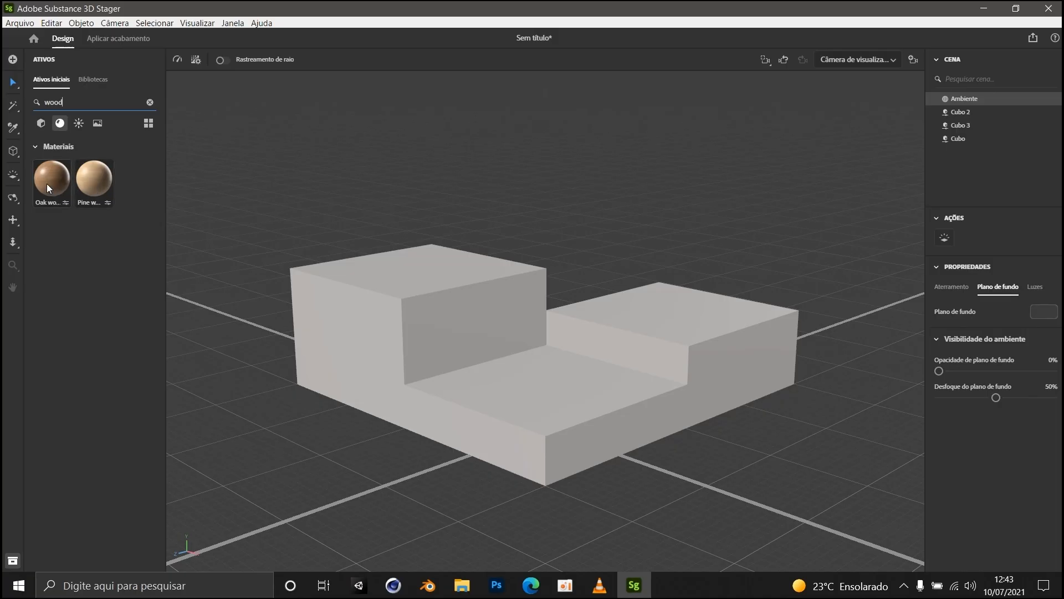
pyautogui.moveTo(46, 184); pyautogui.dragTo(436, 298)
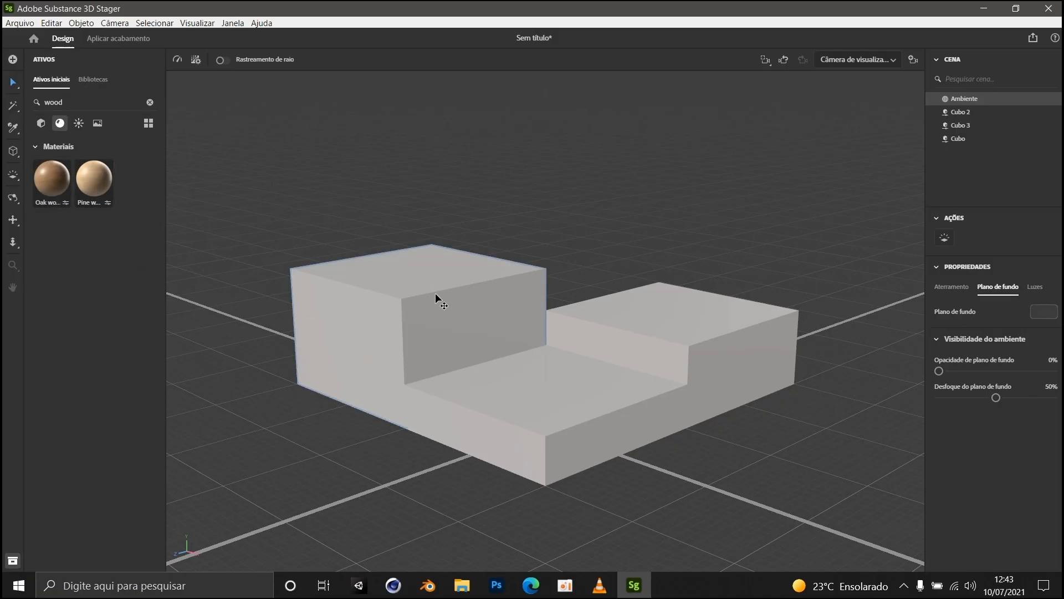
pyautogui.moveTo(52, 178); pyautogui.dragTo(523, 394)
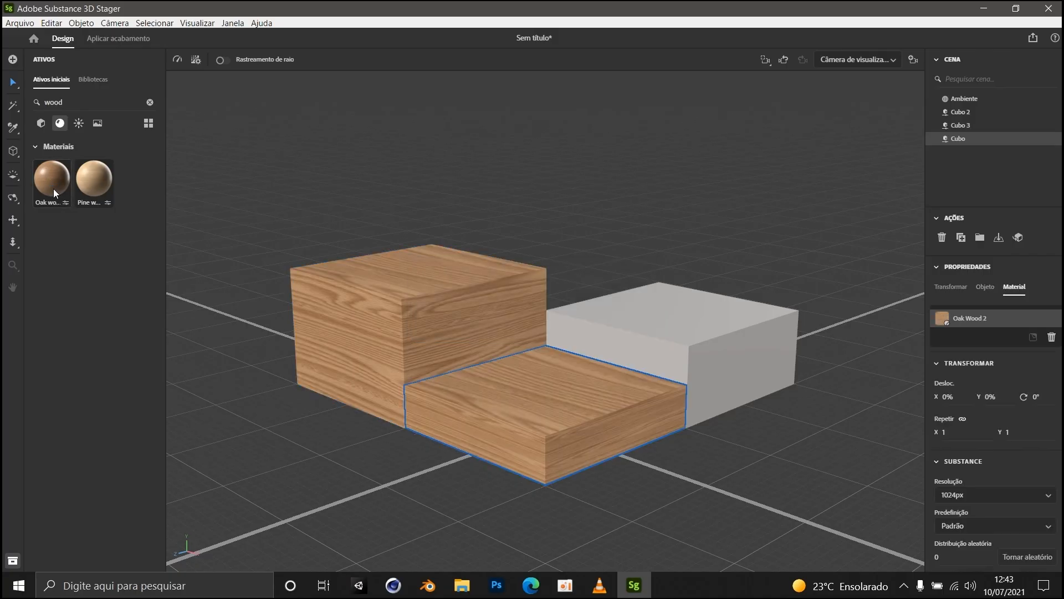
pyautogui.moveTo(53, 189); pyautogui.dragTo(637, 317)
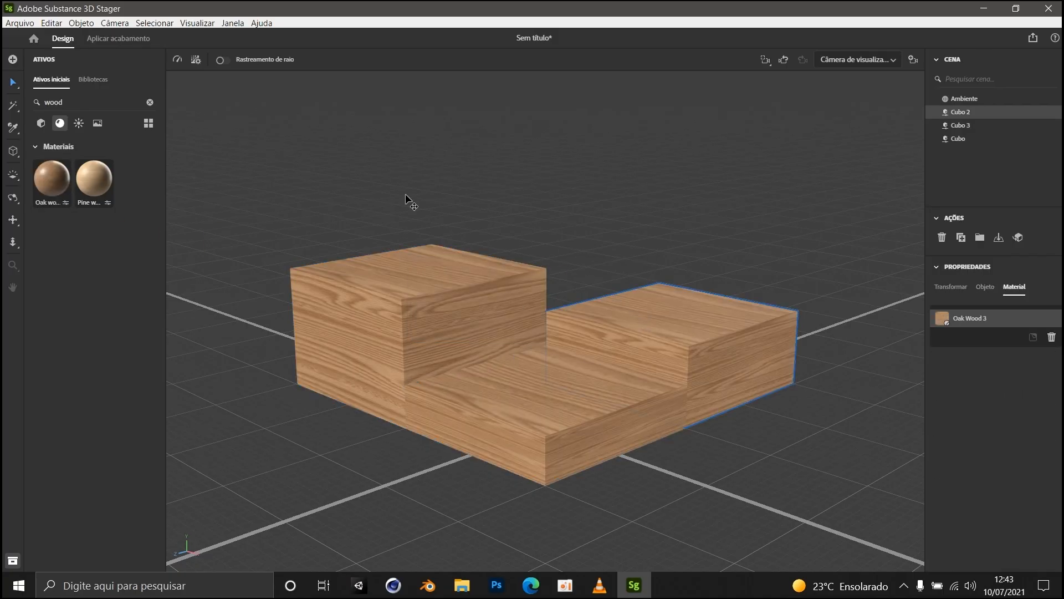
pyautogui.scroll(10, 551, 338)
pyautogui.click(569, 229)
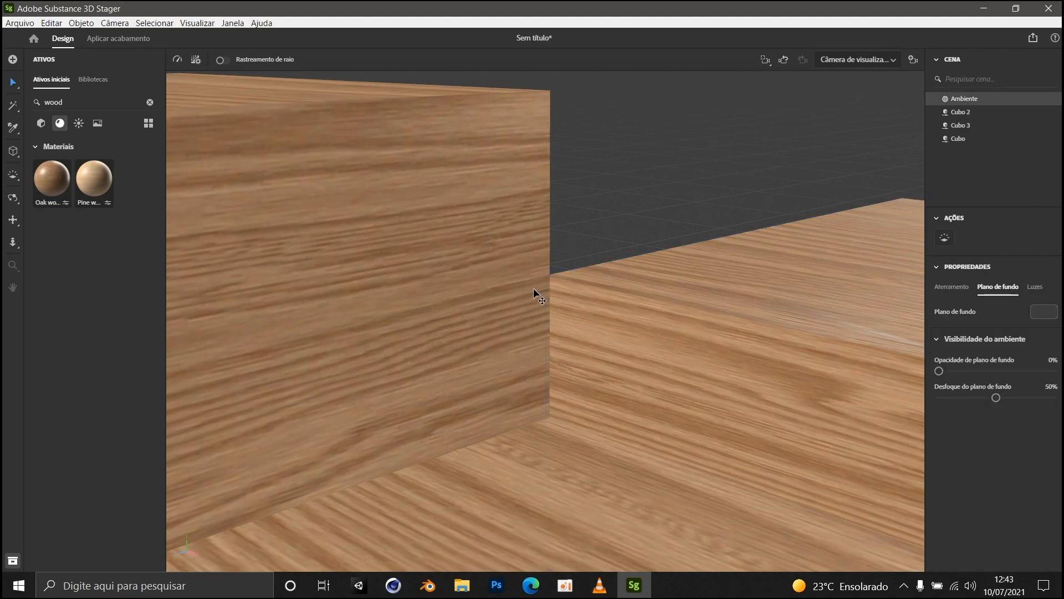
pyautogui.scroll(-10, 534, 292)
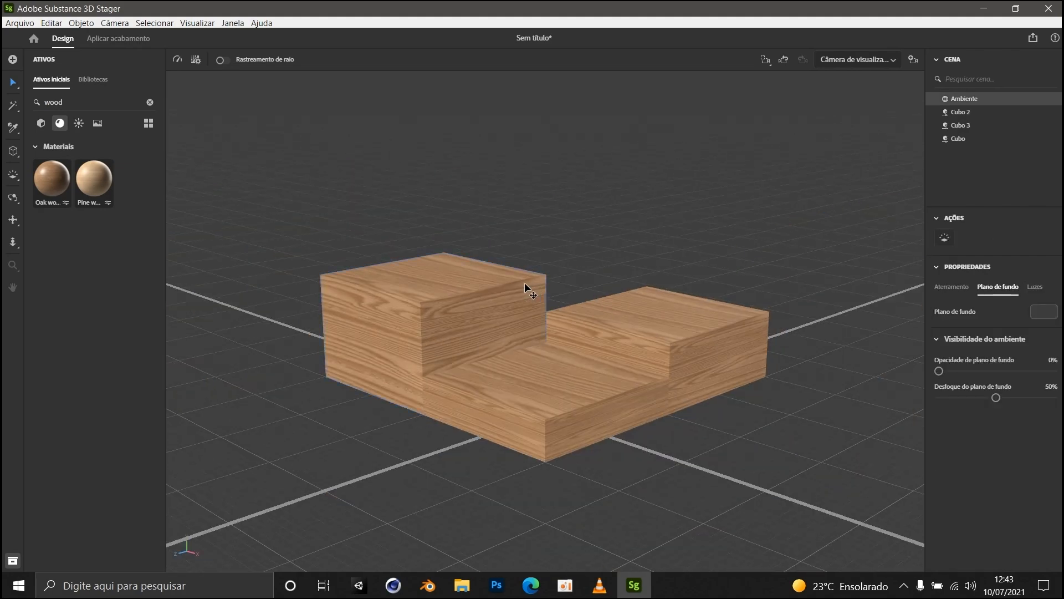
# Step: Clear the wood search in the lights library and apply the Three point environment light to the scene
pyautogui.click(79, 128)
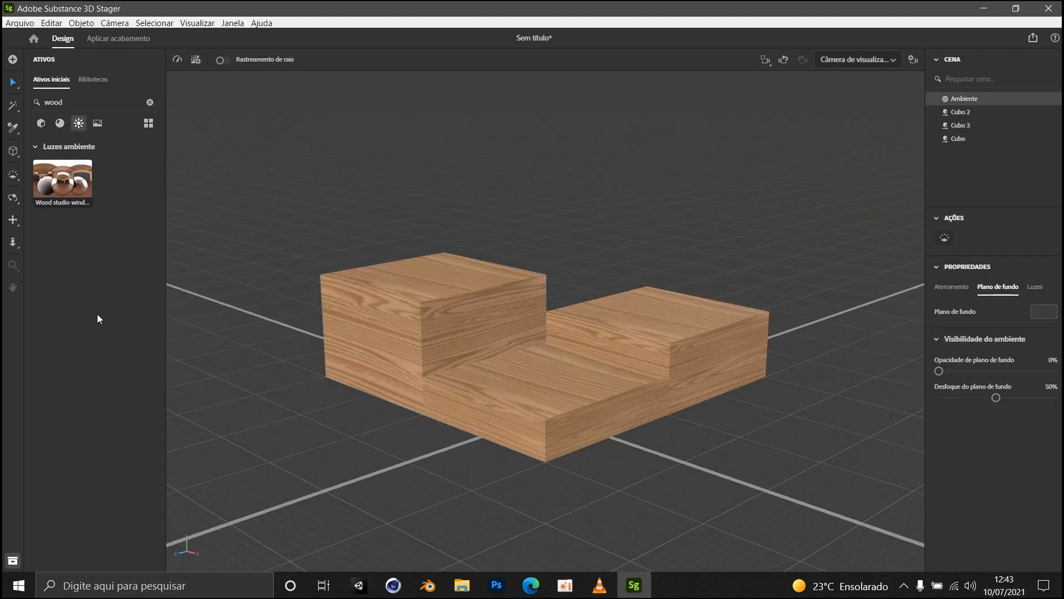
pyautogui.click(150, 102)
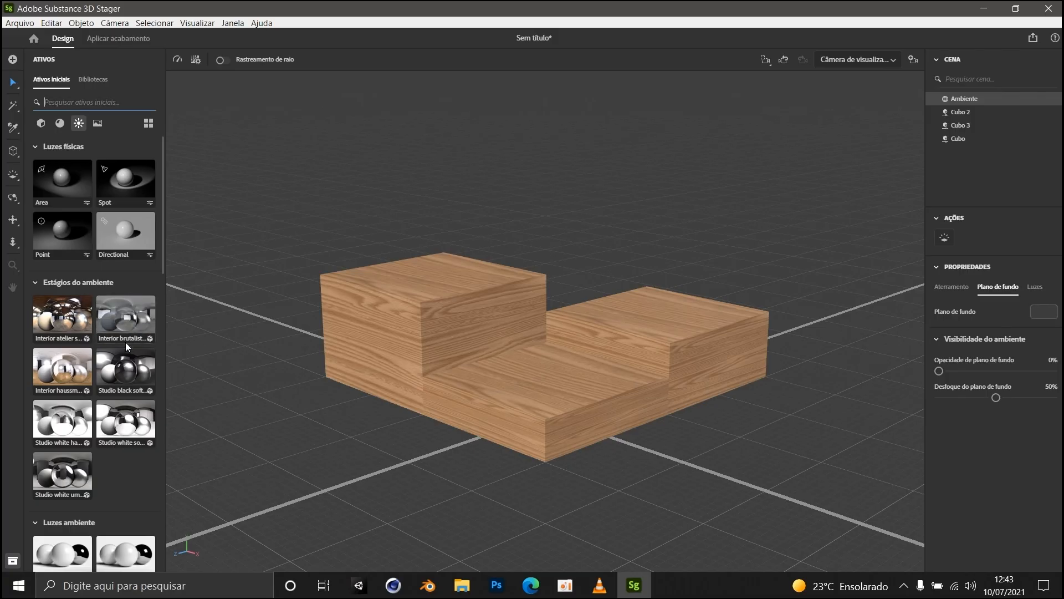
pyautogui.scroll(-5, 95, 434)
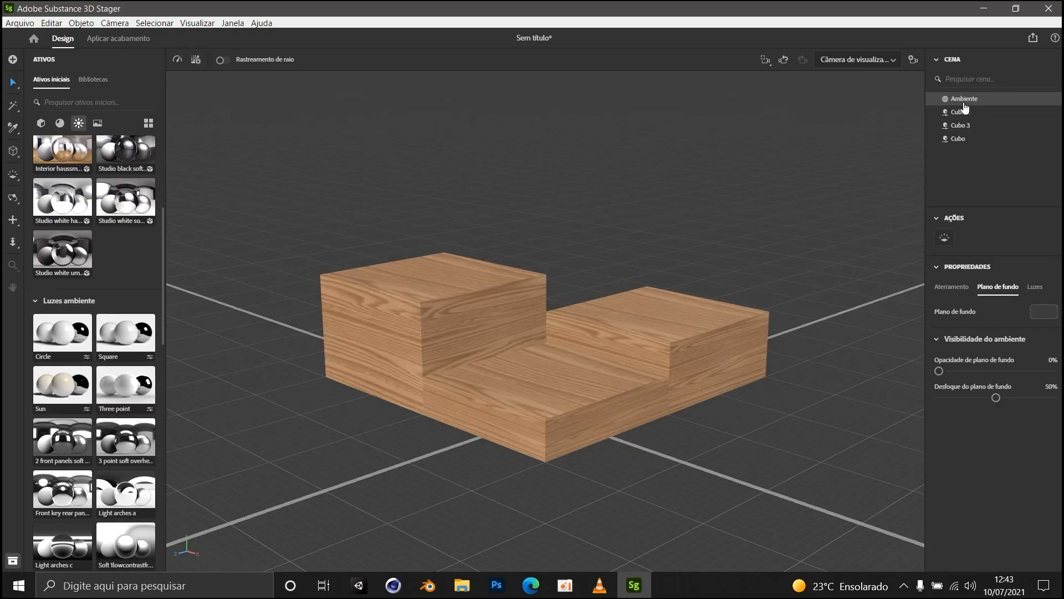
pyautogui.click(123, 387)
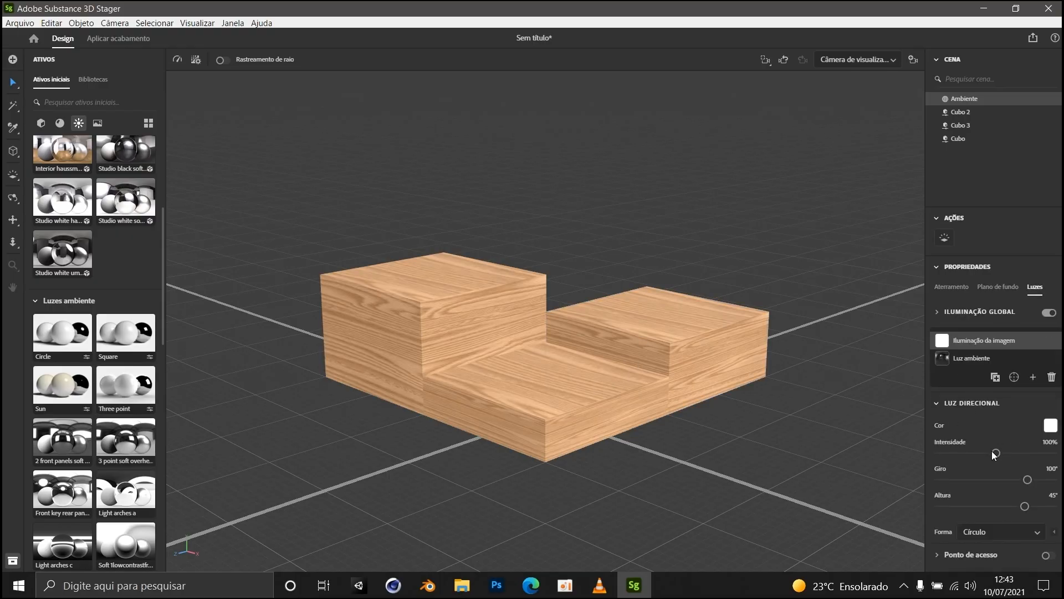
# Step: Set the environment's directional light intensity to 94%
pyautogui.click(1050, 425)
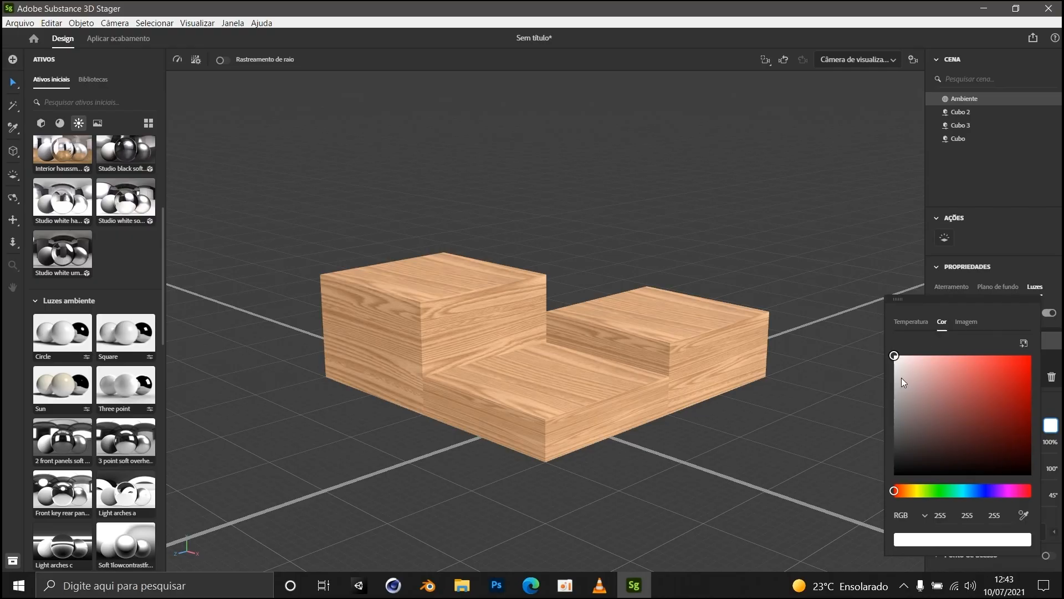
pyautogui.click(1054, 401)
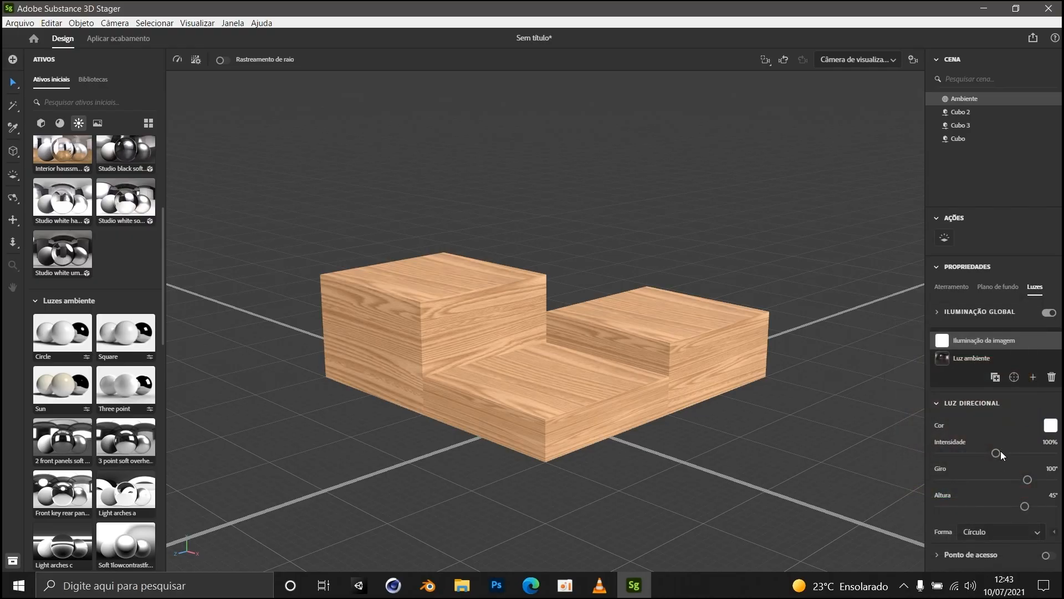
pyautogui.moveTo(997, 452); pyautogui.dragTo(1009, 453)
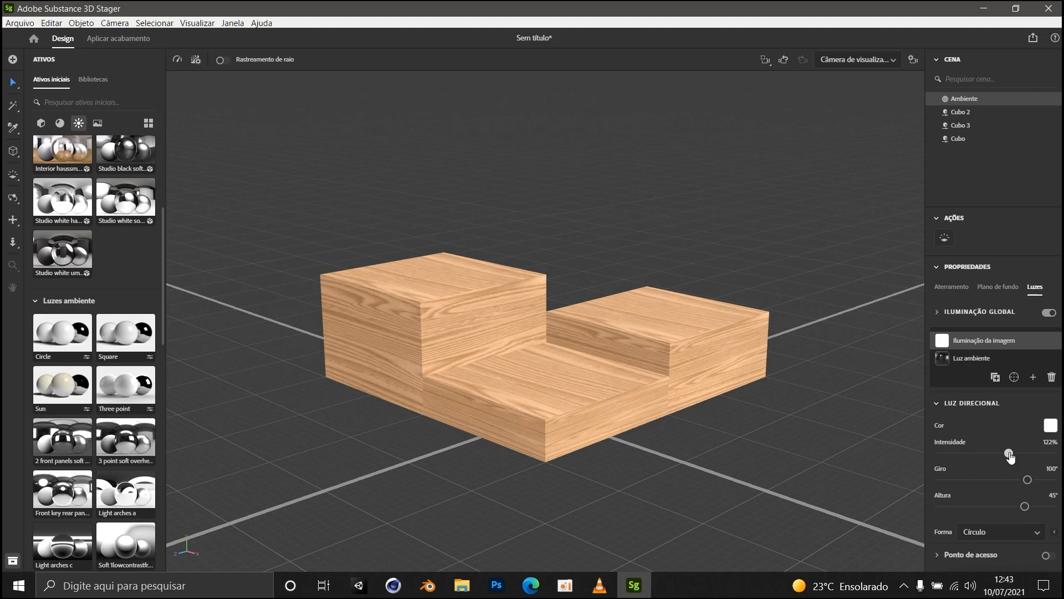
pyautogui.moveTo(1009, 454); pyautogui.dragTo(986, 453)
pyautogui.moveTo(986, 453); pyautogui.dragTo(992, 454)
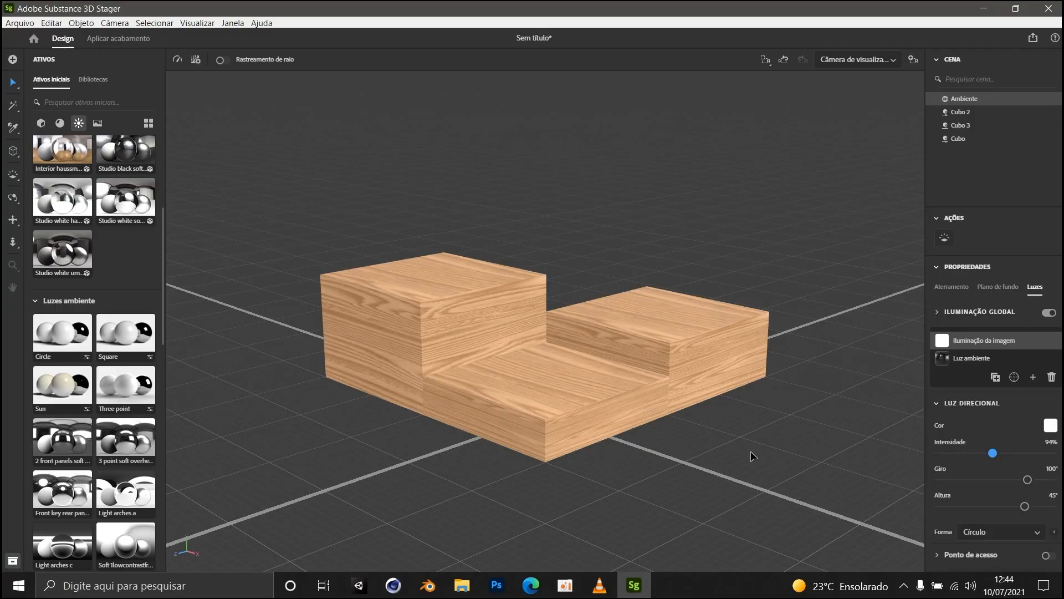
# Step: Configure the render export at 300 pixels/inch, named "Base - copos", with PNG as the only output format
pyautogui.click(118, 43)
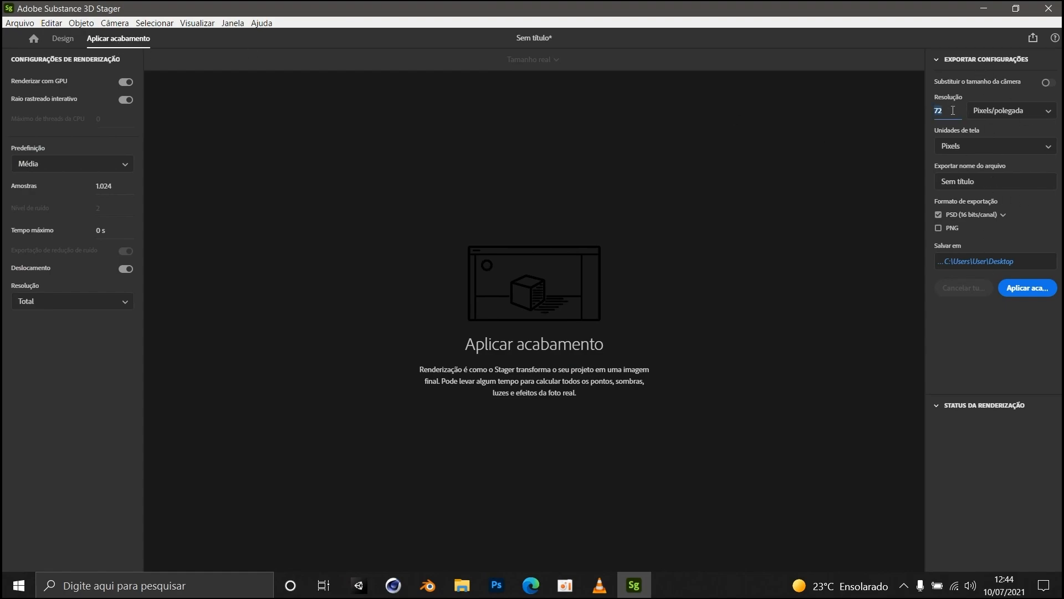
pyautogui.write('300')
pyautogui.click(995, 135)
pyautogui.click(970, 180)
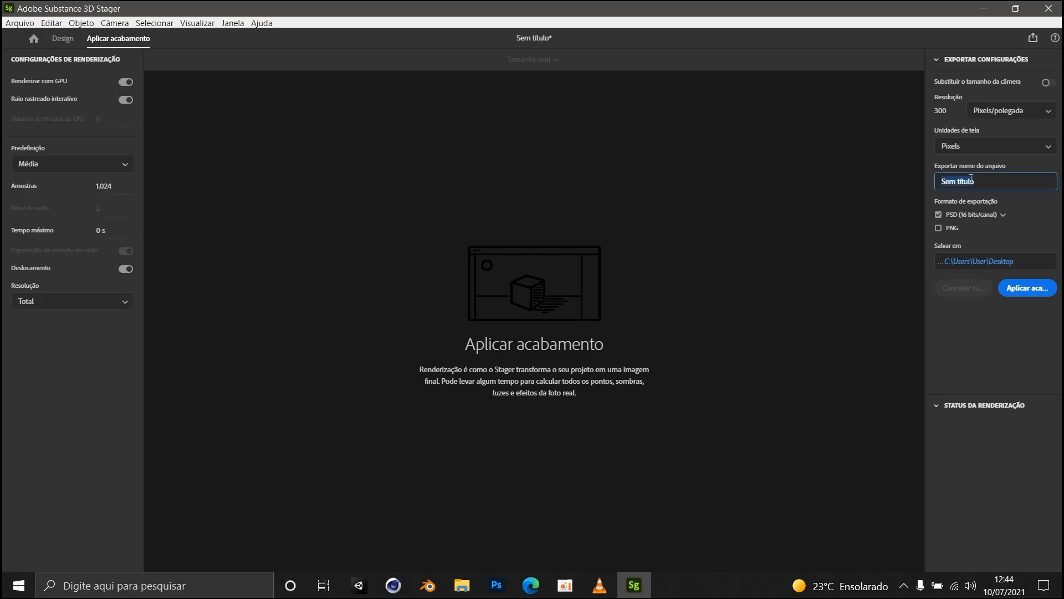
pyautogui.write('Base - copos')
pyautogui.click(937, 215)
pyautogui.click(939, 227)
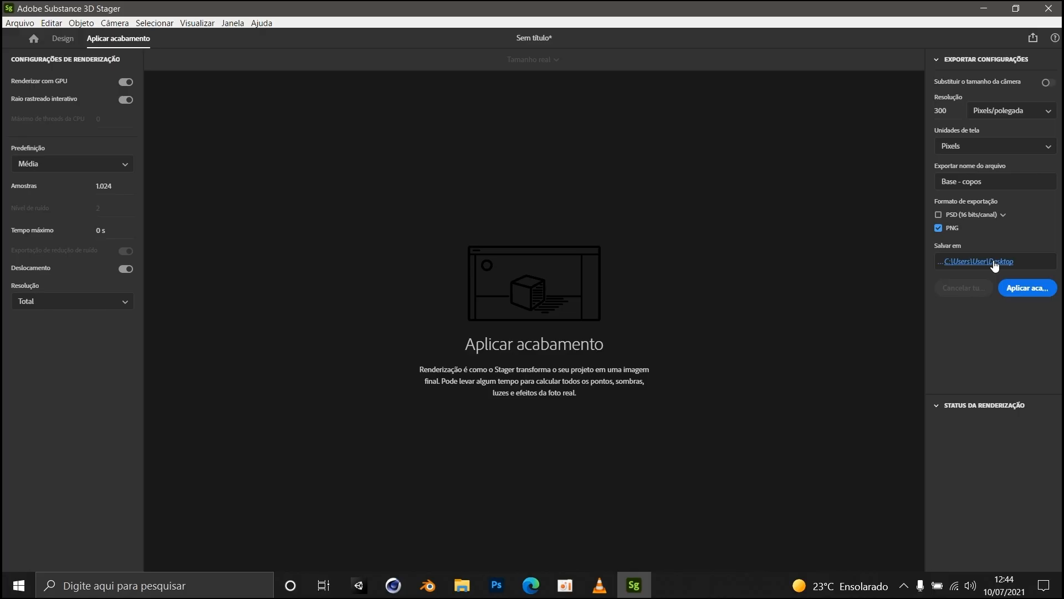
# Step: Set the render's save folder to Tutoriais\Tutorial 02 on the desktop and render the podium scene
pyautogui.click(993, 261)
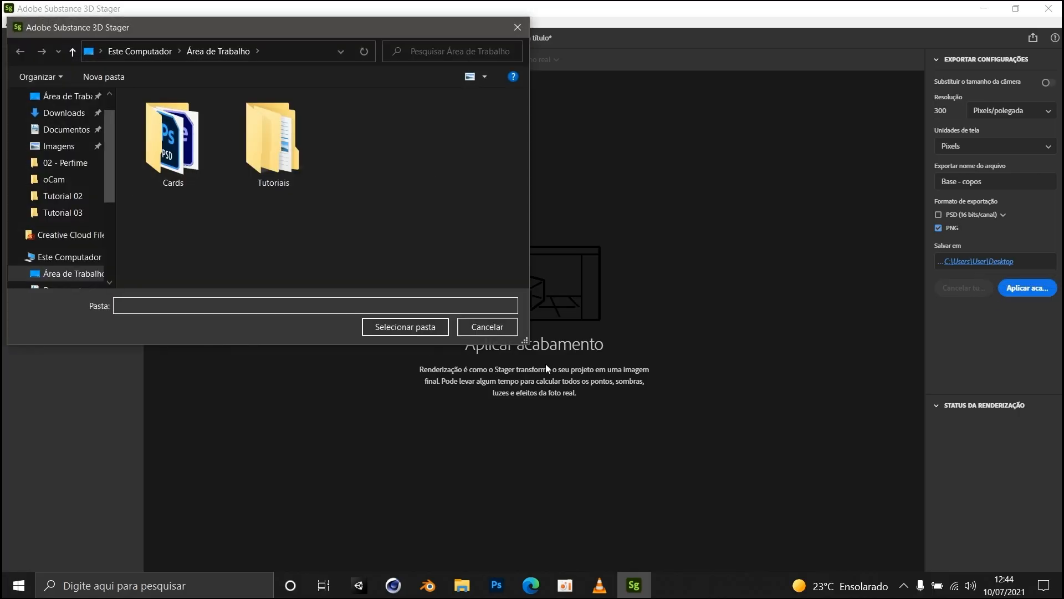
pyautogui.moveTo(535, 342); pyautogui.dragTo(673, 413)
pyautogui.doubleClick(265, 136)
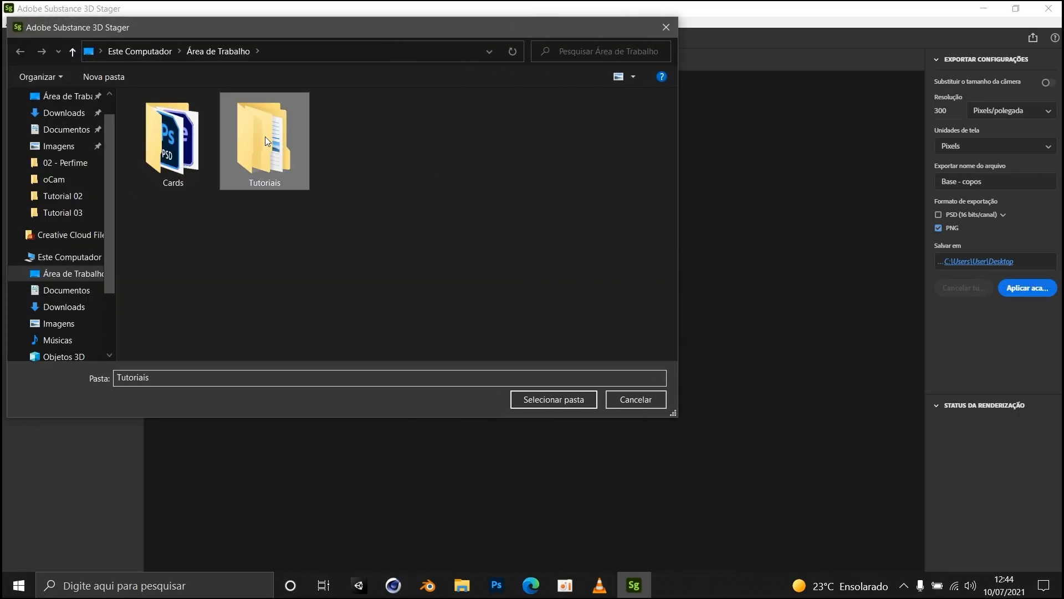
pyautogui.doubleClick(191, 138)
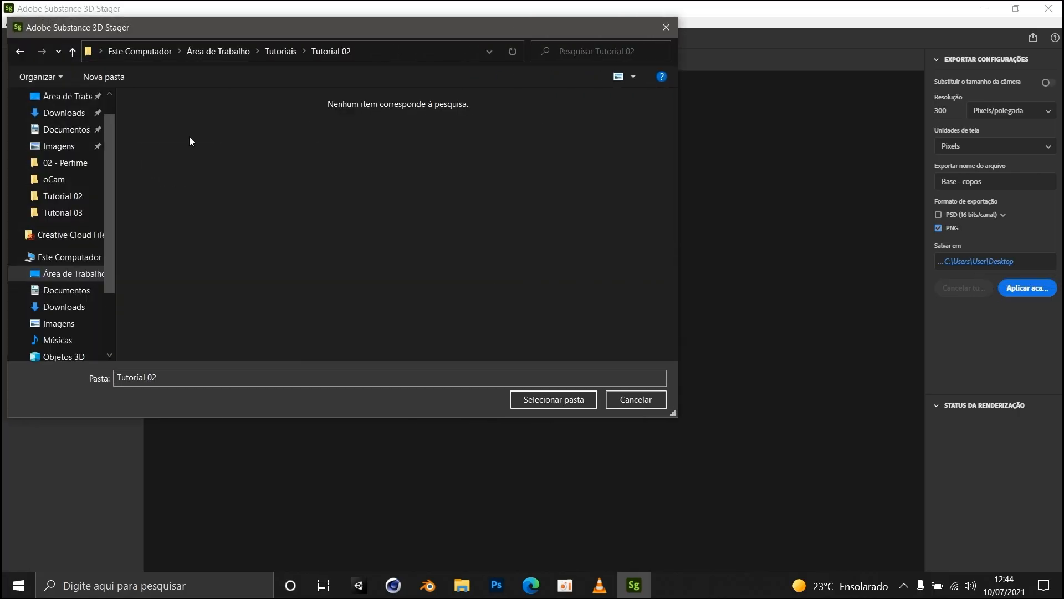
pyautogui.click(20, 51)
pyautogui.click(552, 400)
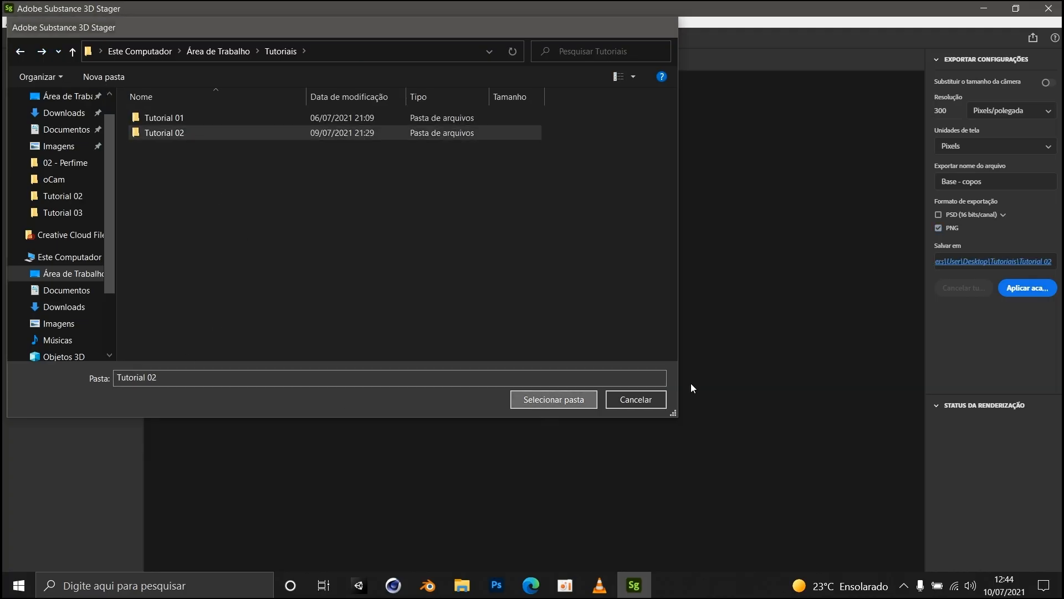
pyautogui.click(1030, 294)
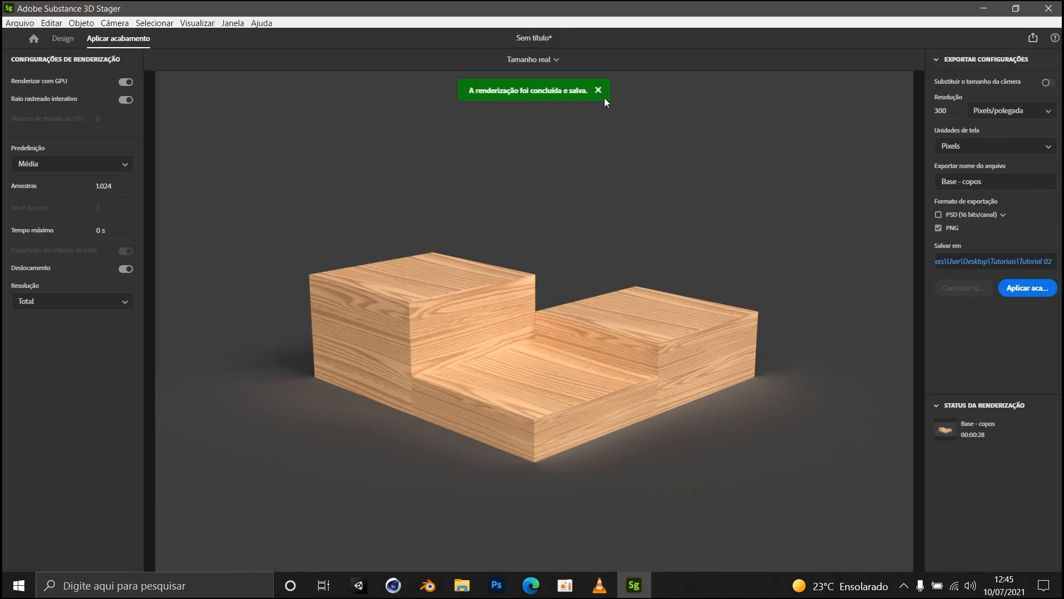
pyautogui.click(598, 90)
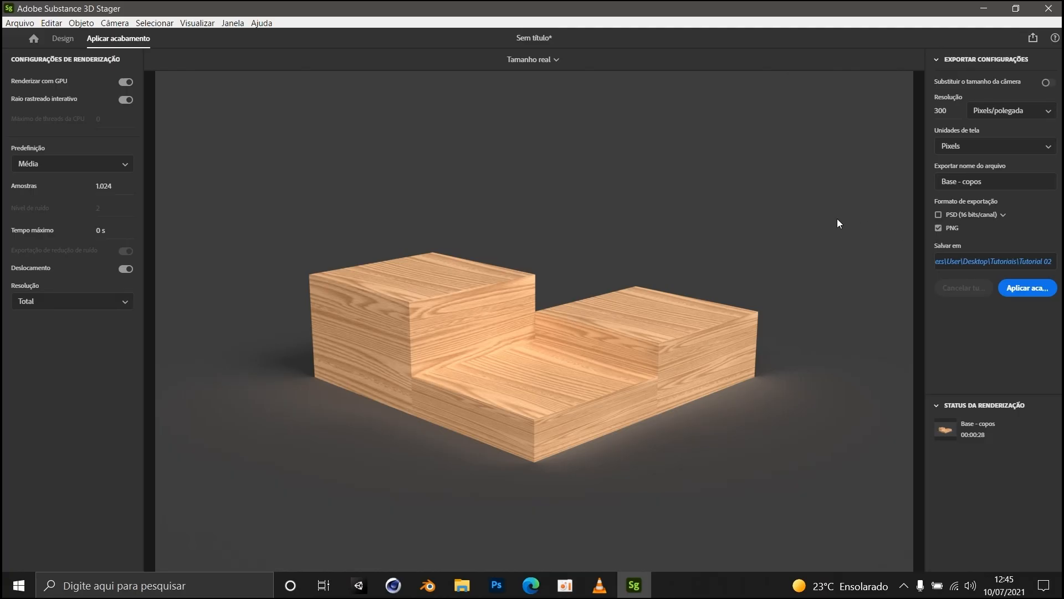
# Step: Close Substance 3D Stager without saving and the VLC video, and switch to the Untitled-1 document in Photoshop
pyautogui.click(1048, 9)
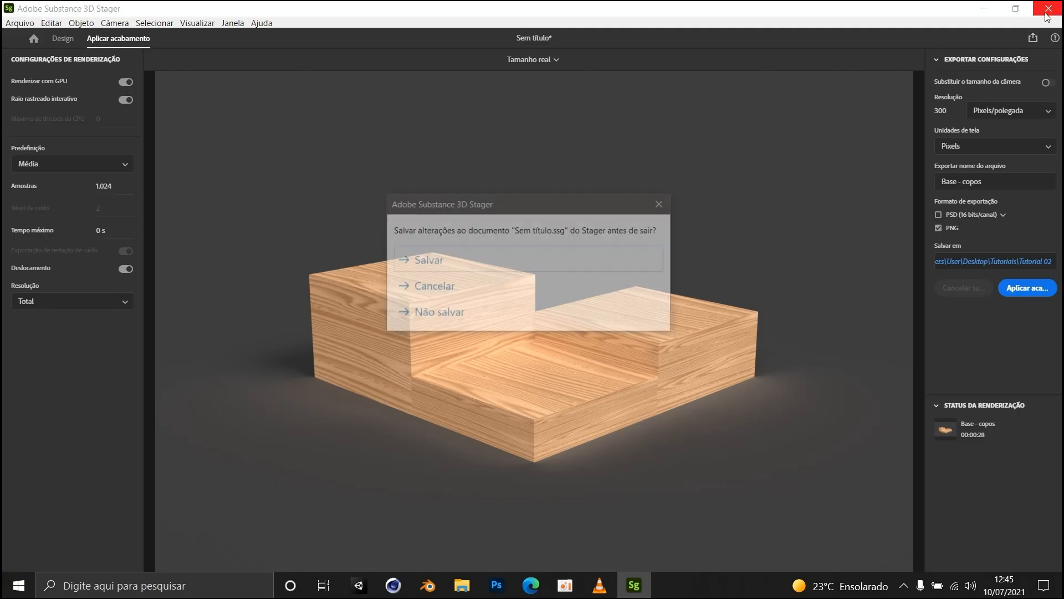
pyautogui.click(477, 313)
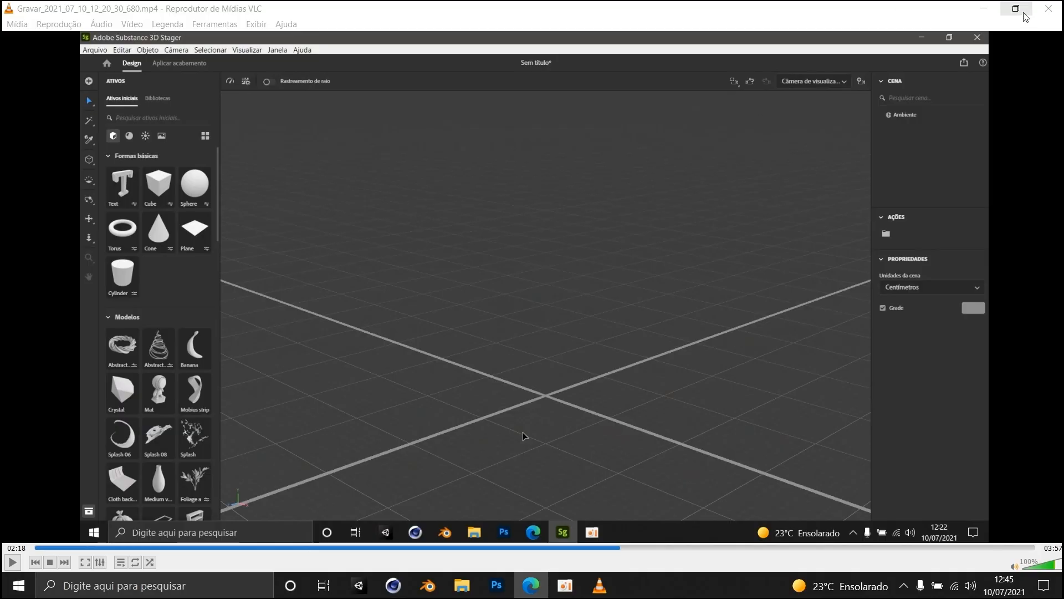
pyautogui.click(1049, 8)
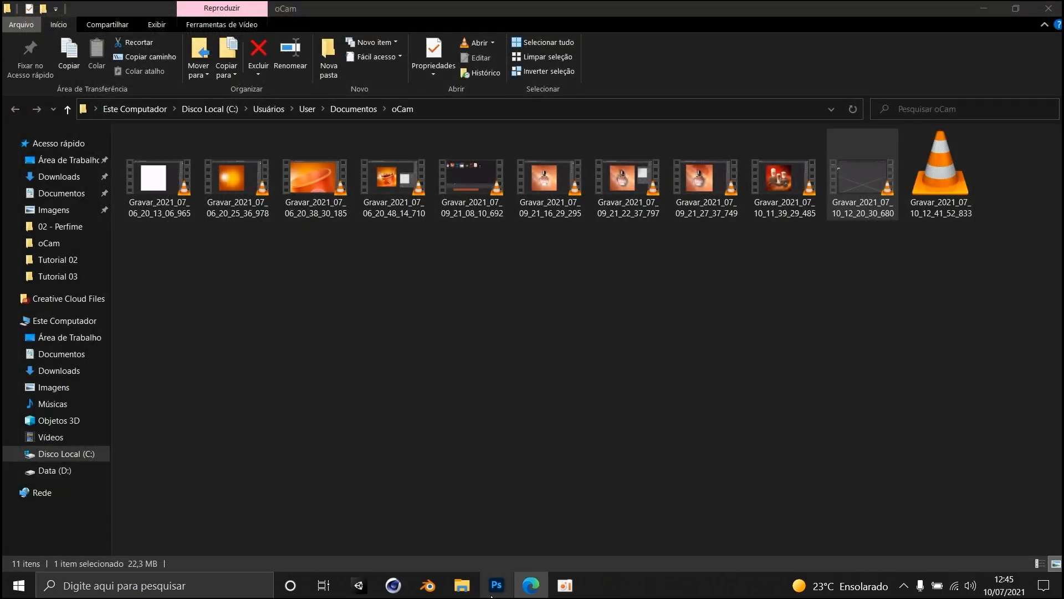
pyautogui.click(497, 584)
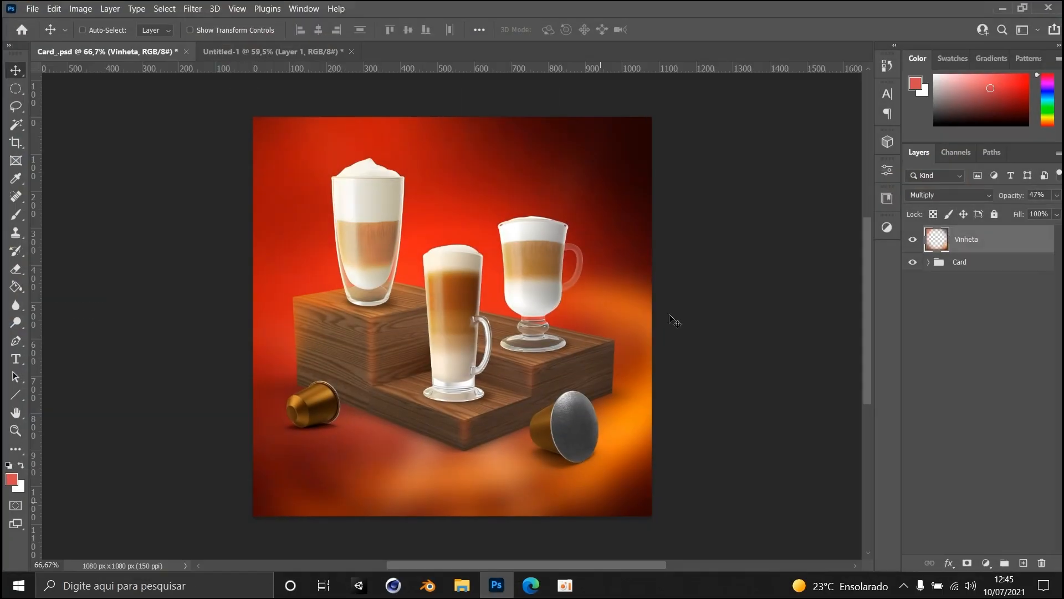
pyautogui.click(235, 48)
pyautogui.scroll(1, 522, 337)
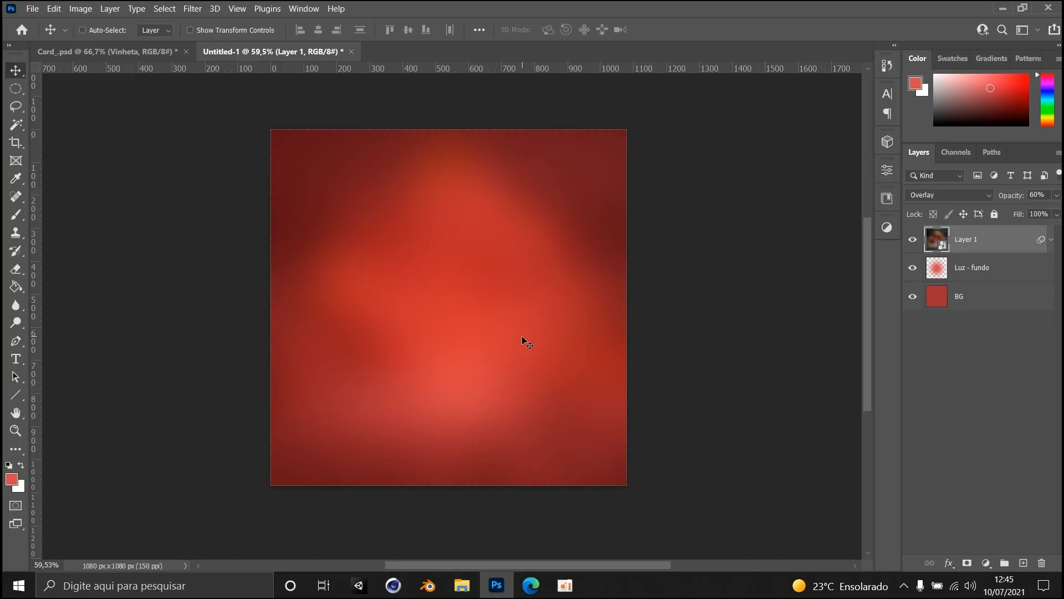
# Step: Open the rendered image "Base - copos" from the desktop folder Tutoriais\Tutorial 02
pyautogui.hotkey('ctrl', 'o')
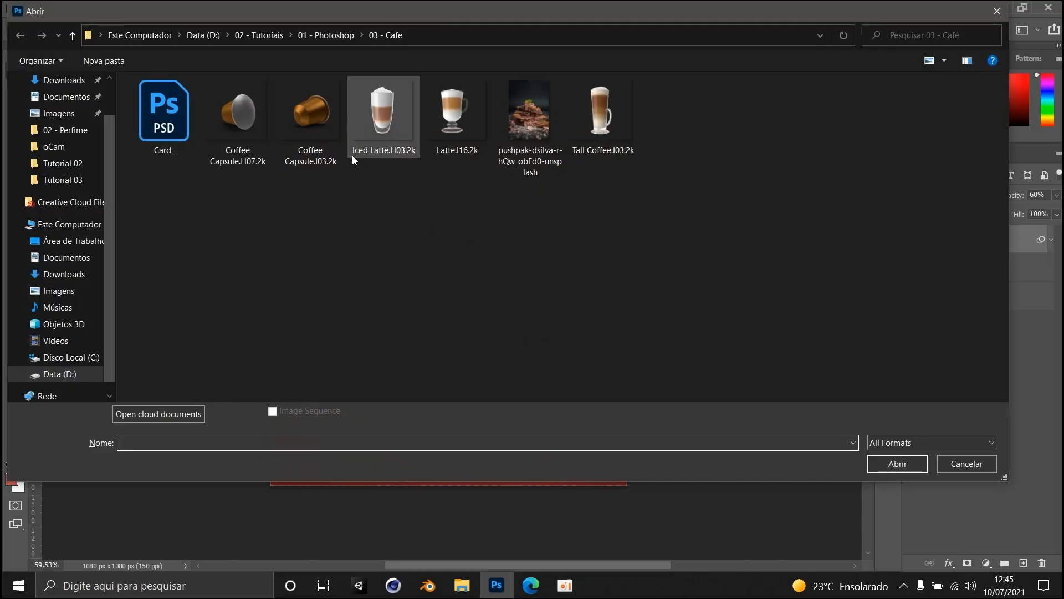
pyautogui.scroll(1, 99, 162)
pyautogui.click(64, 108)
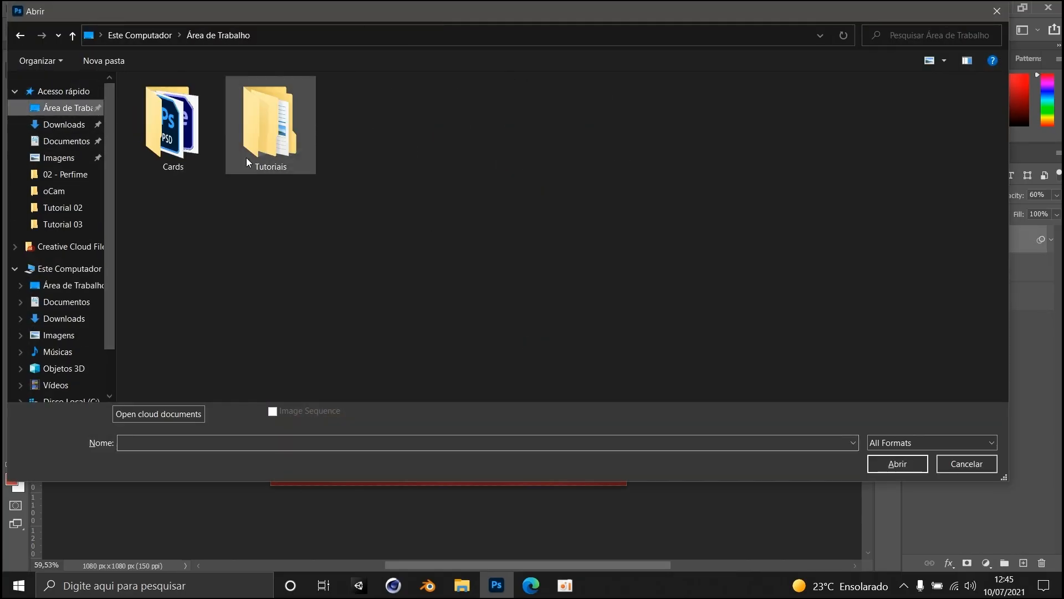
pyautogui.doubleClick(274, 119)
pyautogui.doubleClick(190, 116)
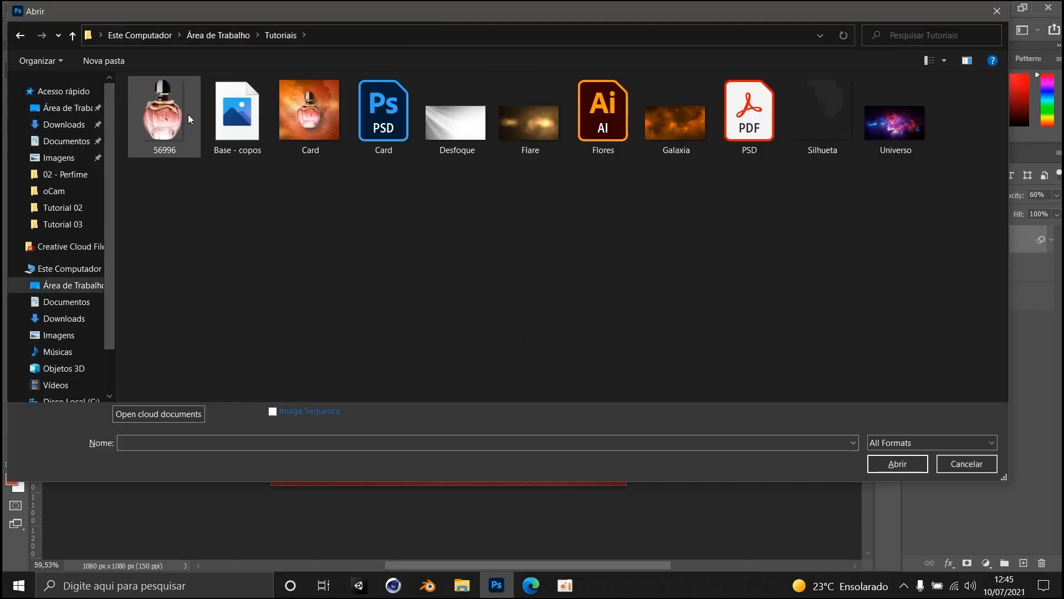
pyautogui.doubleClick(232, 118)
pyautogui.click(613, 281)
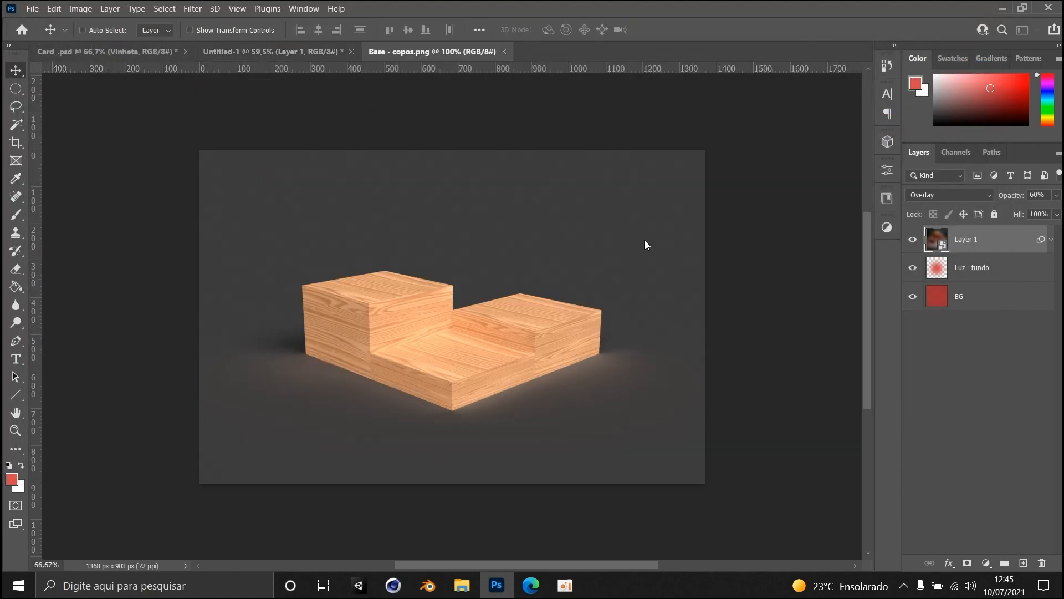
# Step: Duplicate the podium image's Background layer, convert the original to a regular layer and hide it
pyautogui.press('z')
pyautogui.moveTo(409, 352); pyautogui.dragTo(432, 344)
pyautogui.moveTo(558, 364); pyautogui.dragTo(542, 357)
pyautogui.press('v')
pyautogui.hotkey('ctrl', 'j')
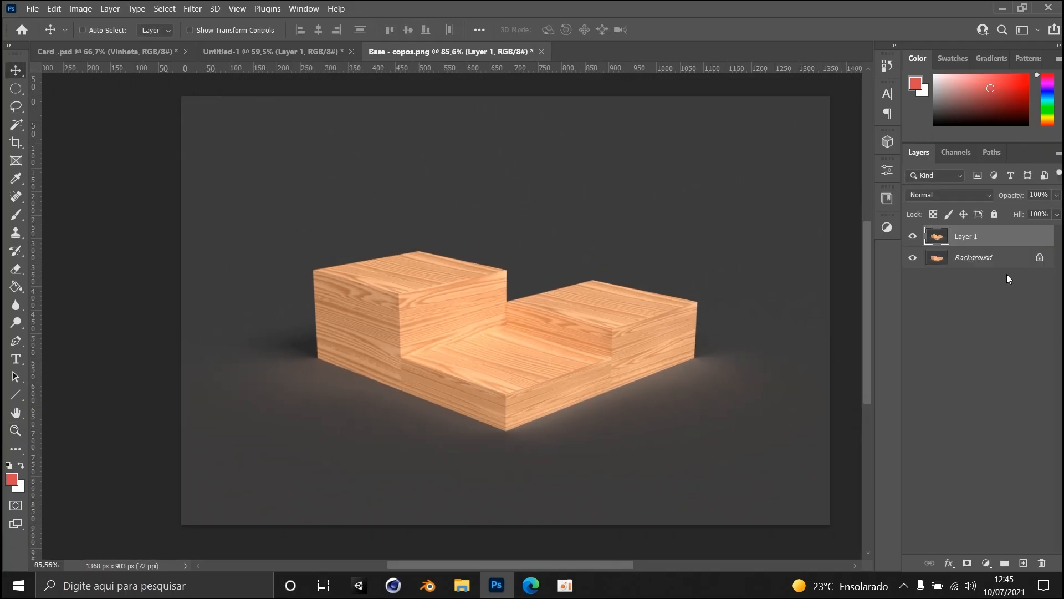
pyautogui.click(1018, 262)
pyautogui.doubleClick(1018, 261)
pyautogui.click(649, 164)
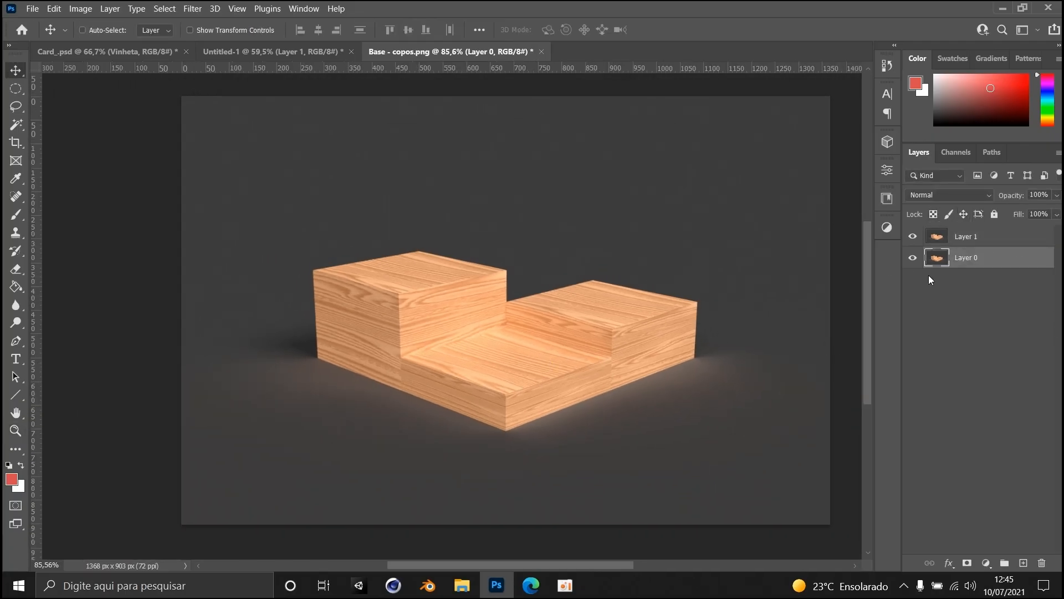
pyautogui.click(912, 257)
pyautogui.click(978, 243)
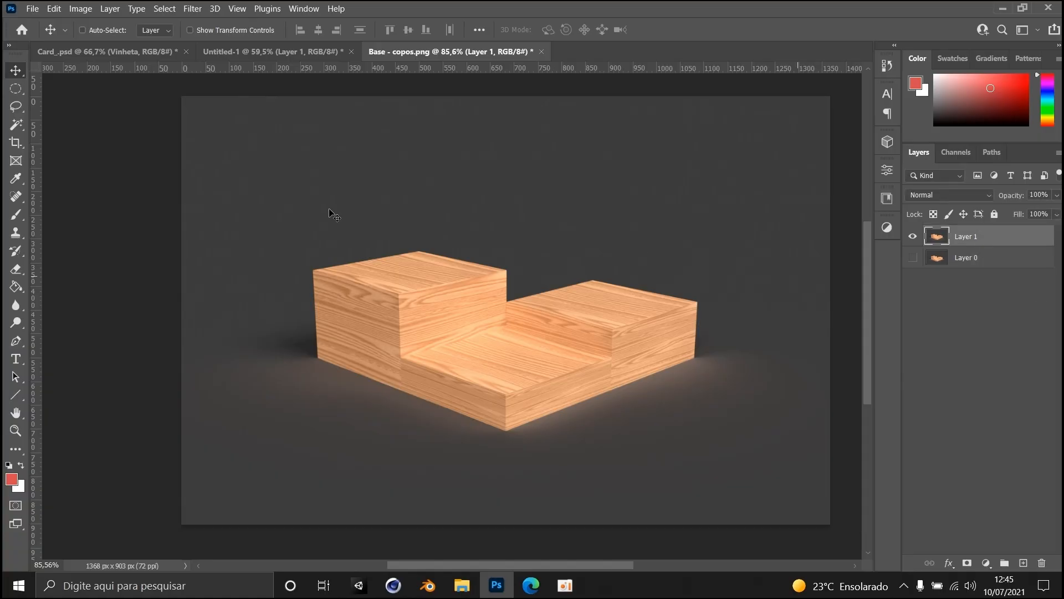
# Step: Select the wooden podium with the Object Selection tool and mask out its surroundings on Layer 1
pyautogui.click(20, 125)
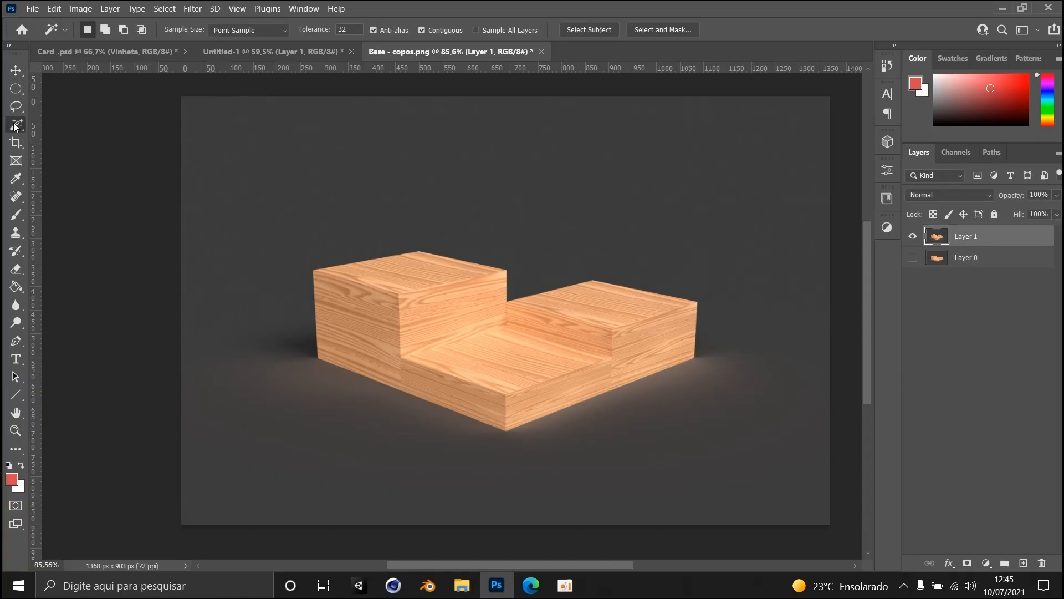
pyautogui.rightClick(20, 126)
pyautogui.click(76, 124)
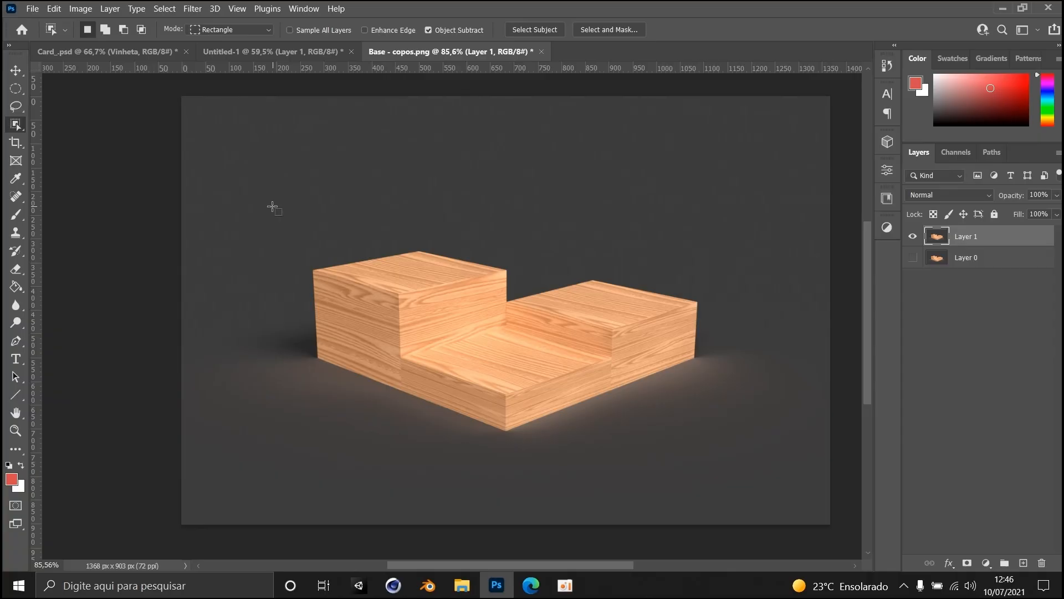
pyautogui.moveTo(276, 194); pyautogui.dragTo(767, 472)
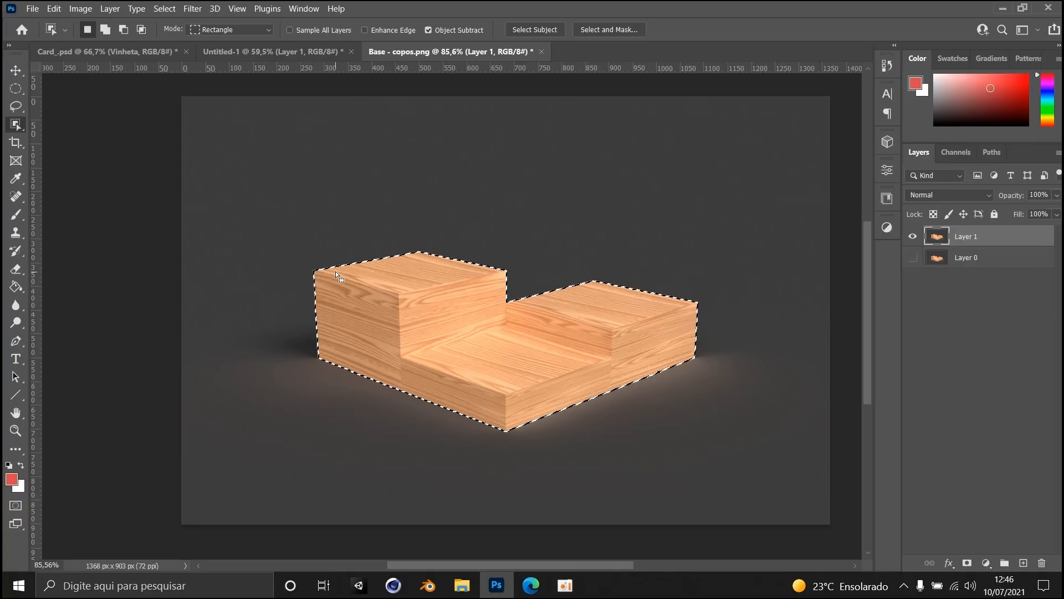
pyautogui.click(966, 563)
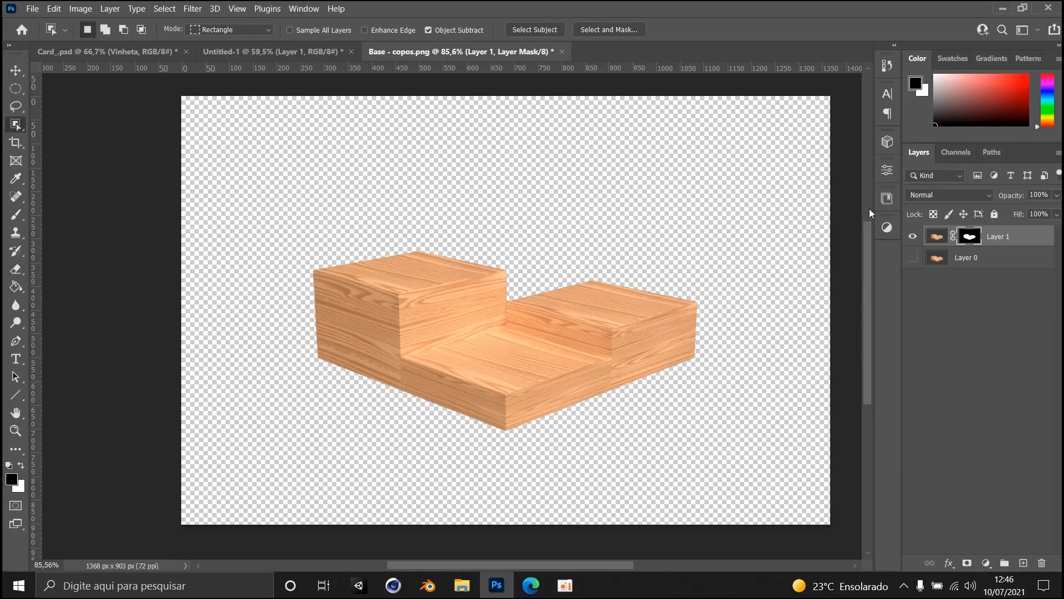
# Step: Bring the masked podium into Untitled-1, convert it to a smart object and position it near the card's centre
pyautogui.press('v')
pyautogui.moveTo(548, 394); pyautogui.dragTo(487, 268)
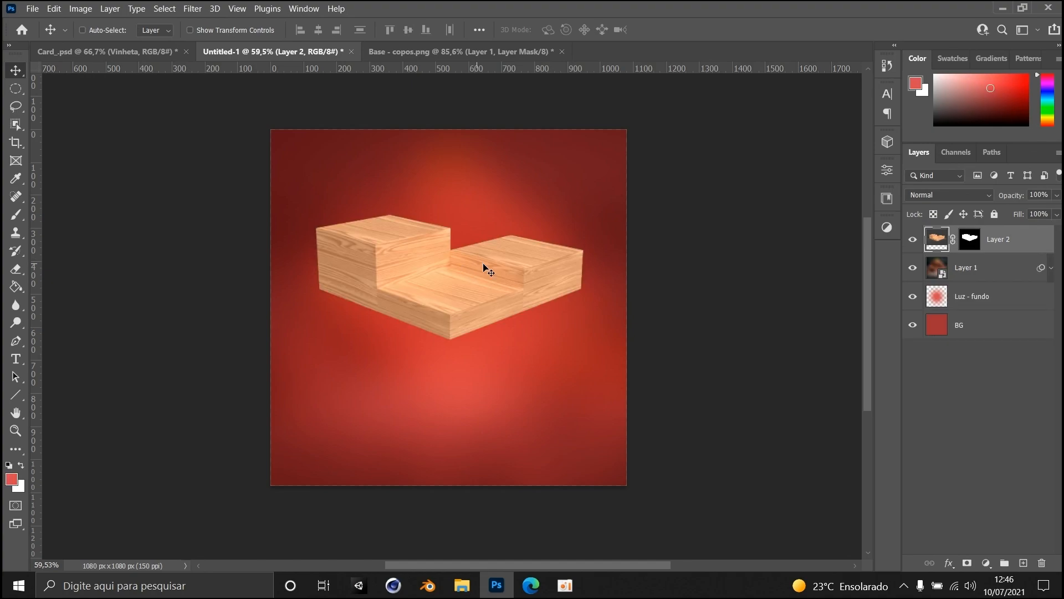
pyautogui.rightClick(1022, 247)
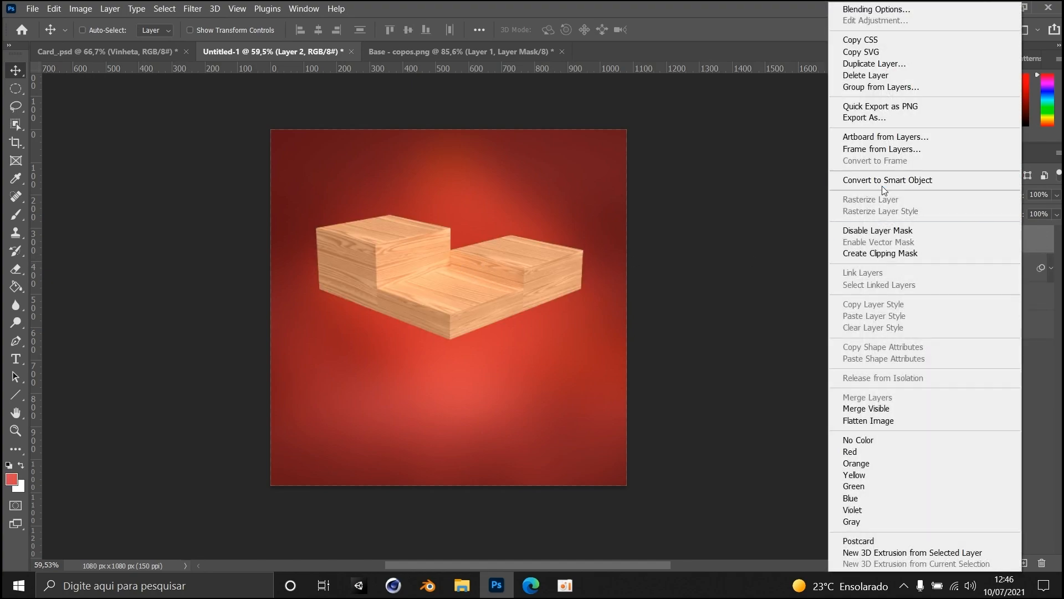
pyautogui.click(883, 181)
pyautogui.moveTo(506, 292); pyautogui.dragTo(502, 351)
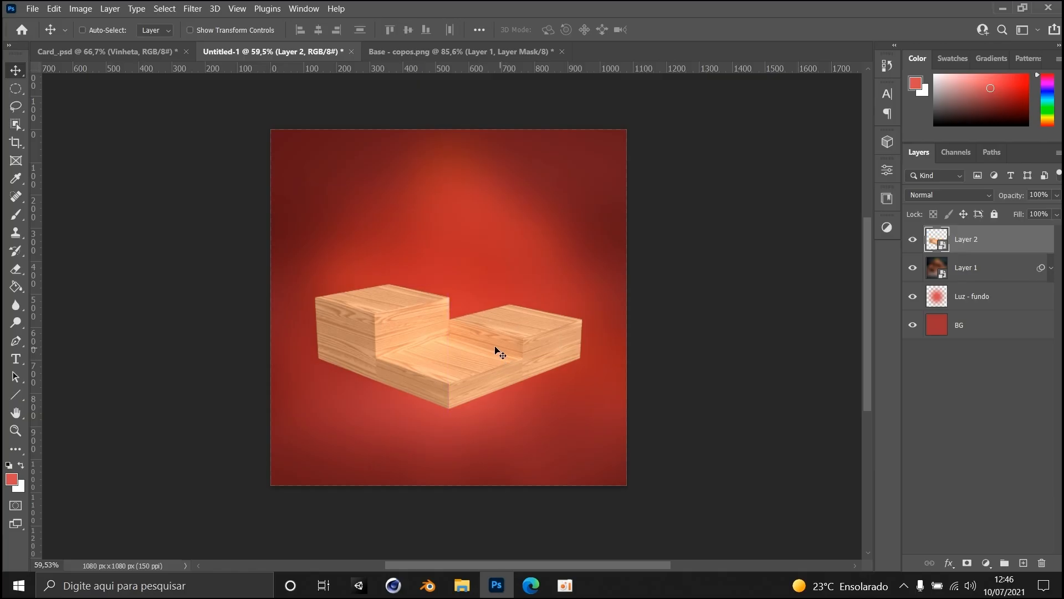
pyautogui.moveTo(435, 341); pyautogui.dragTo(433, 312)
# Step: Bring the unmasked podium render, Layer 0, into Untitled-1, place it beneath Layer 2 and align it with the cut-out podium
pyautogui.click(416, 55)
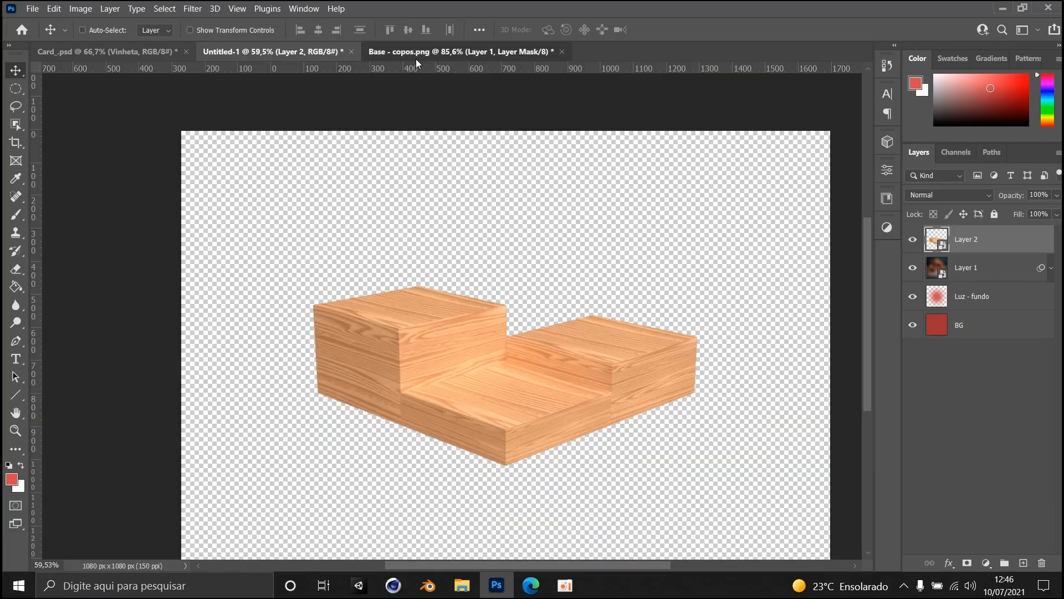
pyautogui.click(913, 258)
pyautogui.click(975, 257)
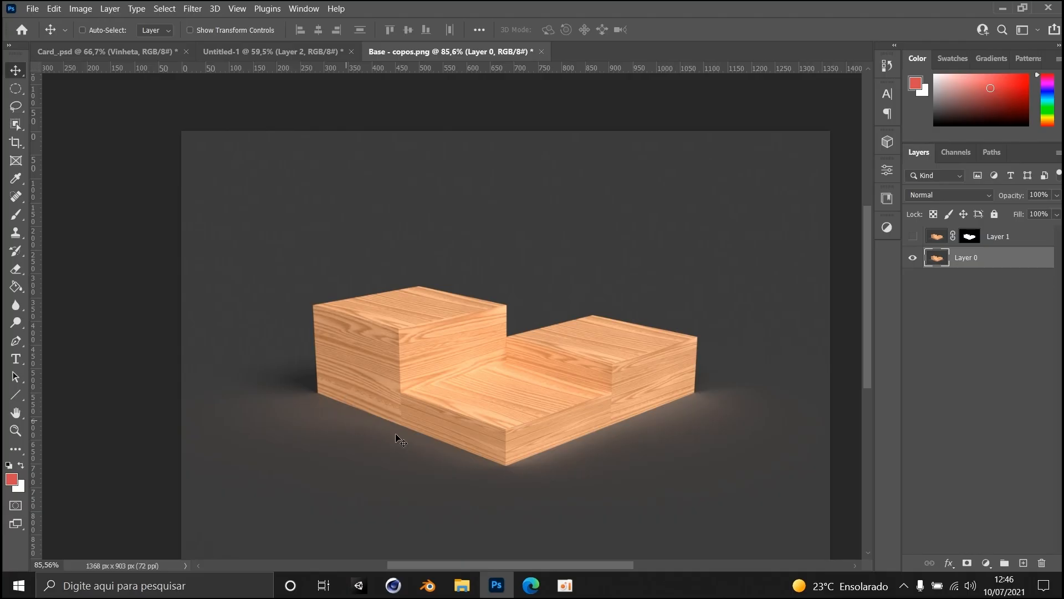
pyautogui.moveTo(694, 314); pyautogui.dragTo(437, 329)
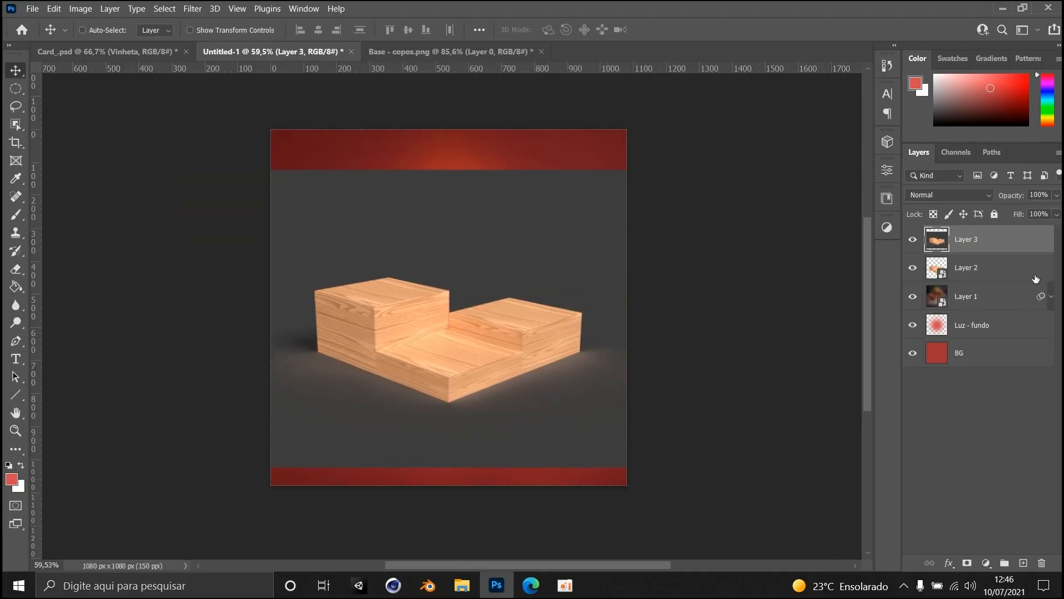
pyautogui.moveTo(980, 246); pyautogui.dragTo(980, 275)
pyautogui.moveTo(499, 360)
pyautogui.mouseDown()
pyautogui.moveTo(492, 388)
pyautogui.moveTo(501, 355)
pyautogui.mouseUp()
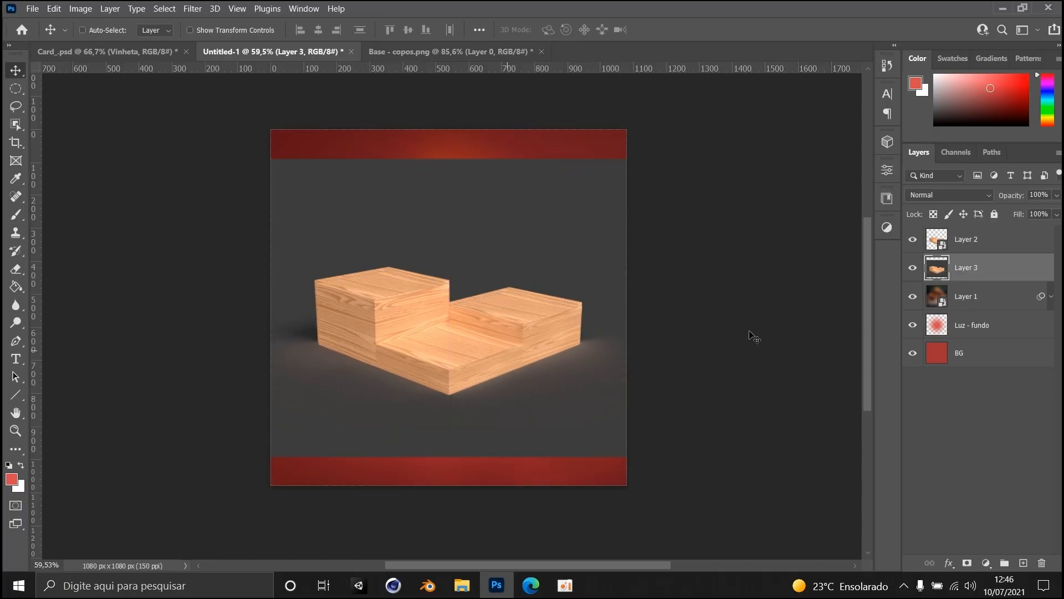
# Step: Rename the unmasked render's layer "Sombra" and set its blending mode to Vivid Light
pyautogui.doubleClick(970, 268)
pyautogui.write('Sombra')
pyautogui.press('Return')
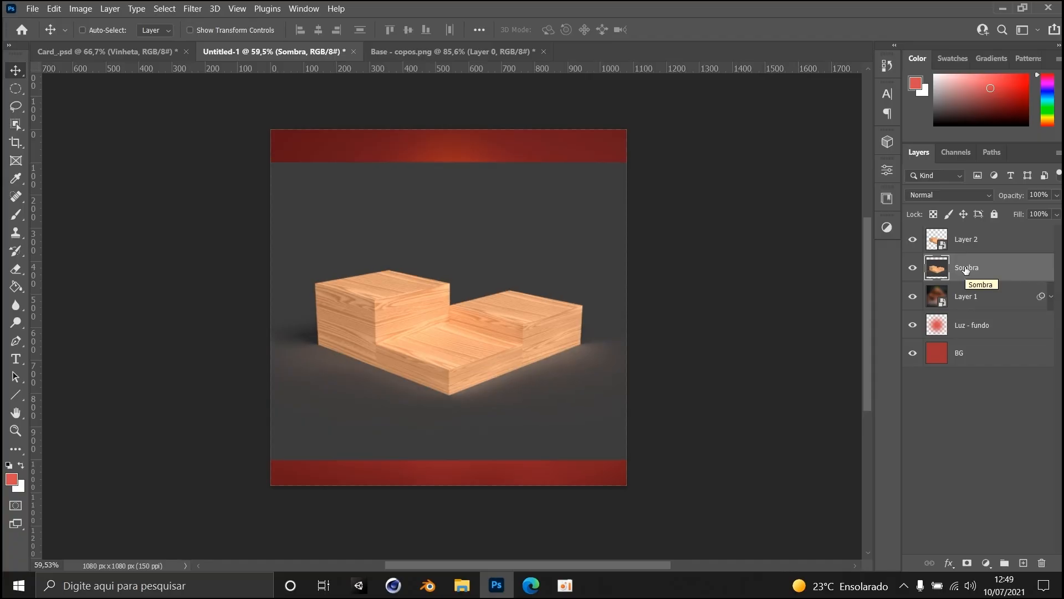
pyautogui.click(948, 195)
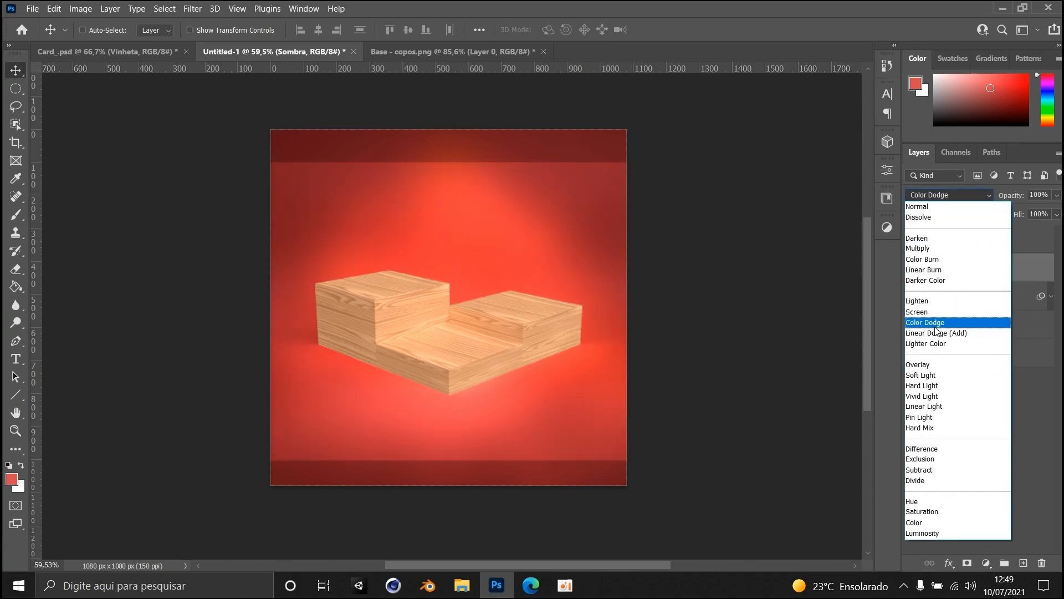
pyautogui.click(933, 396)
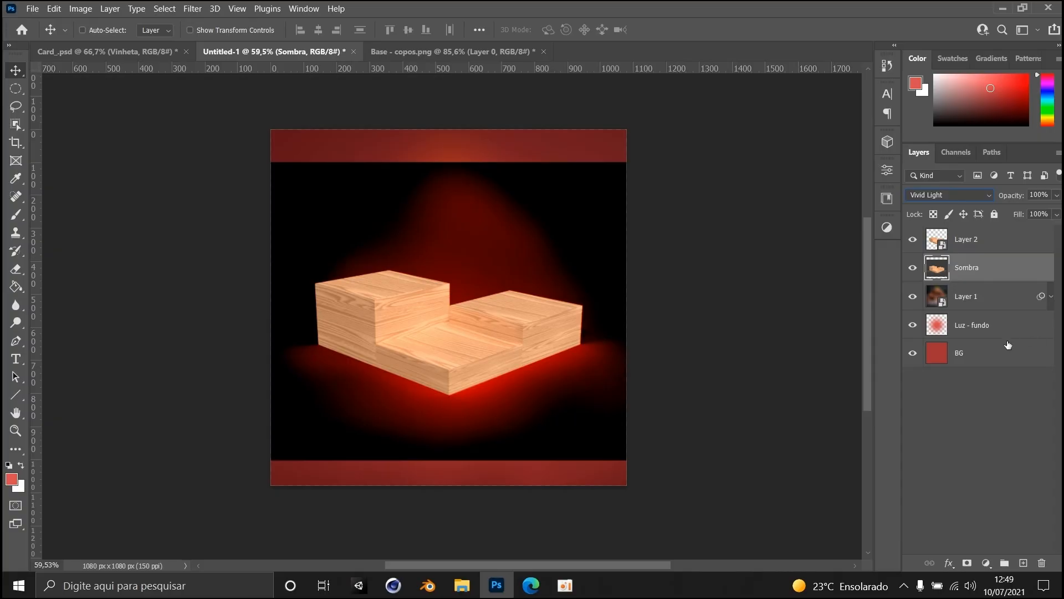
# Step: Add a Curves adjustment clipped to the Sombra layer and raise its RGB curve in the shadows to lighten the black surroundings
pyautogui.click(986, 562)
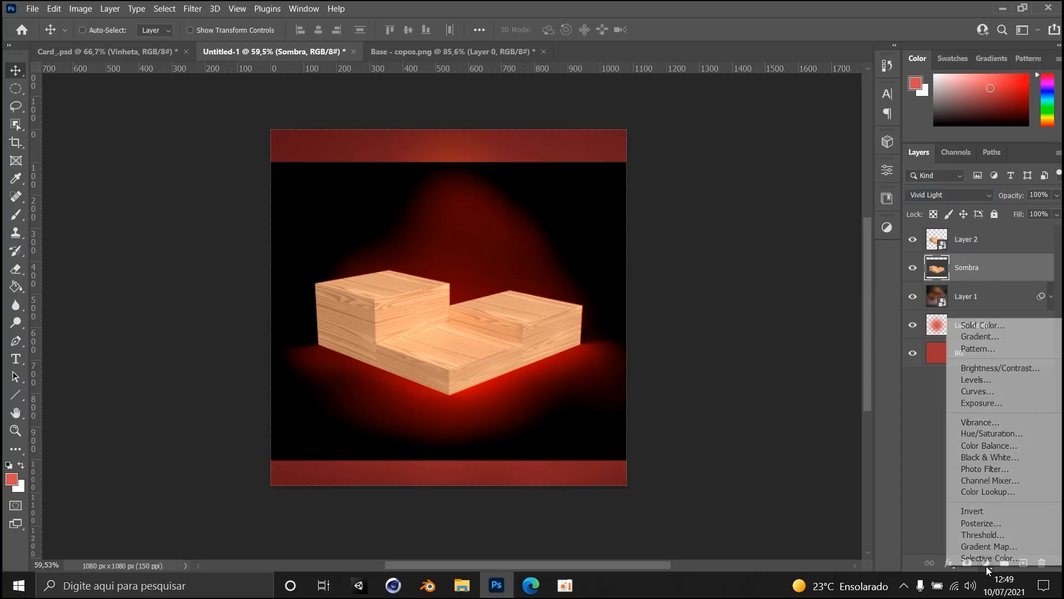
pyautogui.click(965, 391)
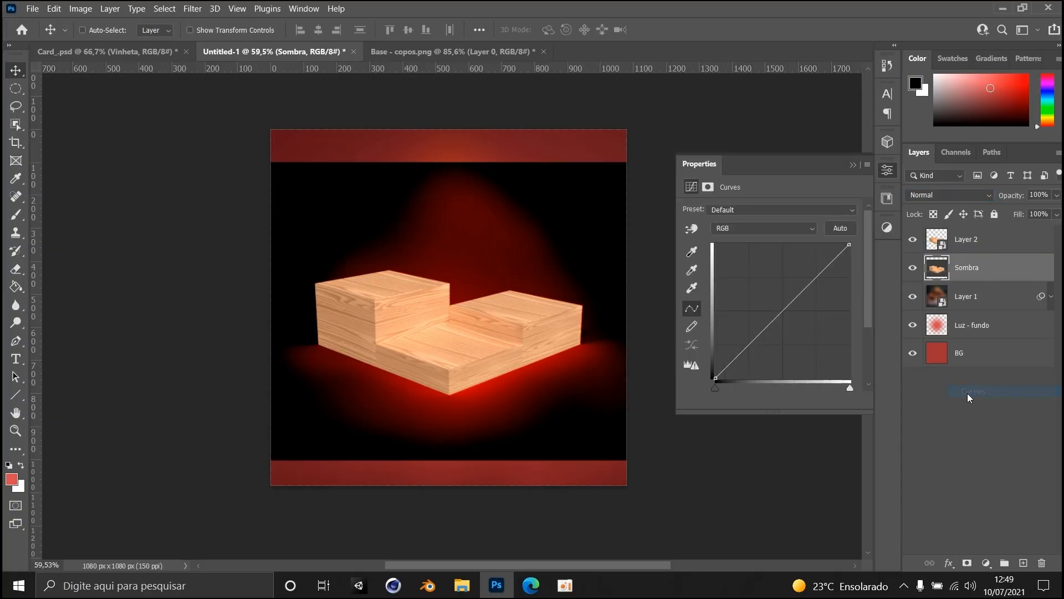
pyautogui.rightClick(1012, 264)
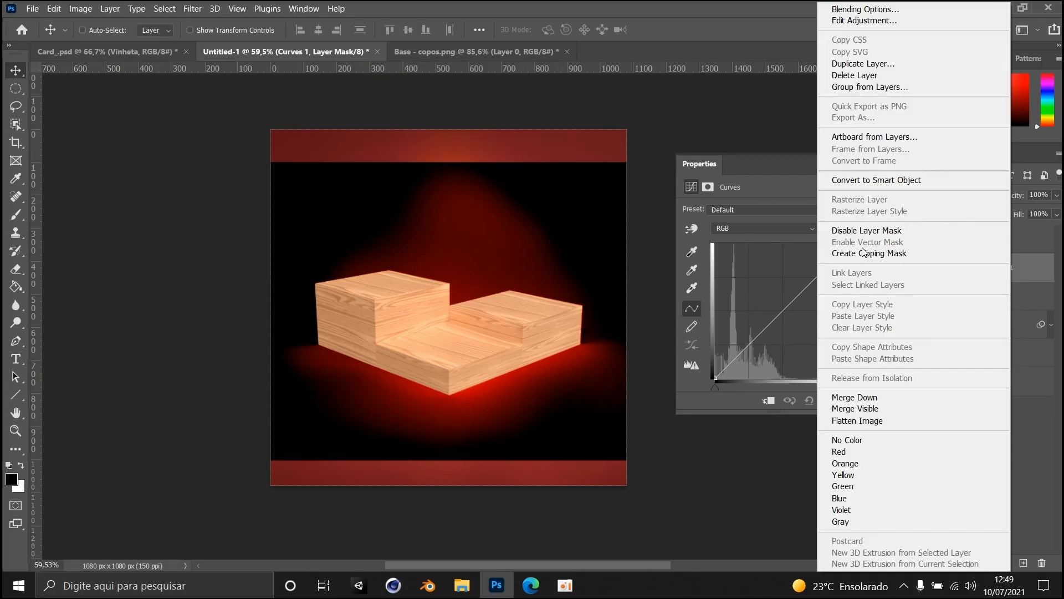
pyautogui.click(863, 253)
pyautogui.moveTo(748, 343)
pyautogui.mouseDown()
pyautogui.moveTo(736, 314)
pyautogui.moveTo(742, 328)
pyautogui.mouseUp()
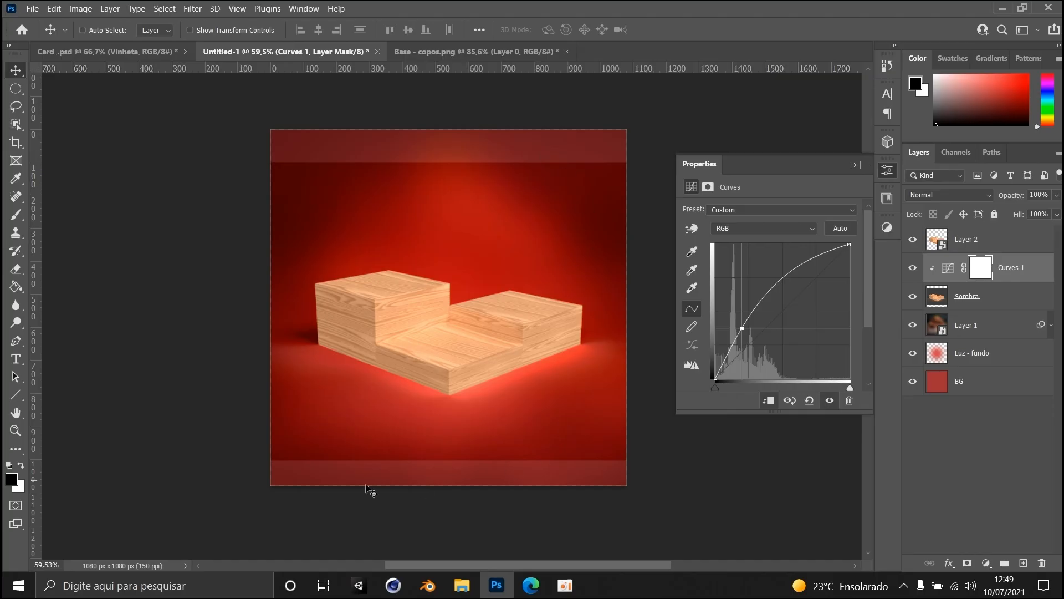
pyautogui.moveTo(741, 330); pyautogui.dragTo(742, 329)
pyautogui.click(853, 164)
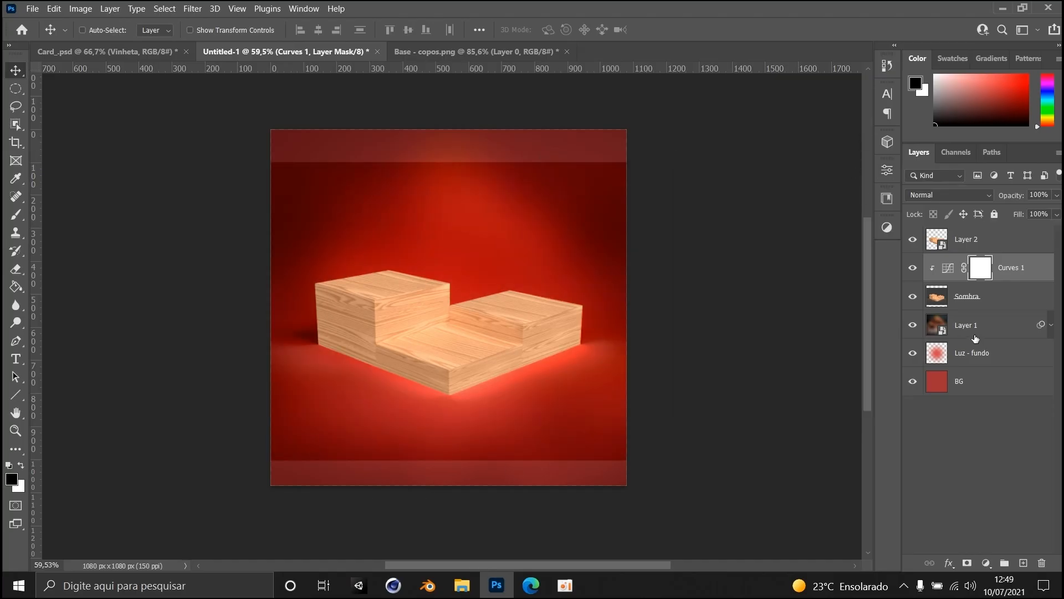
# Step: Add a layer mask to Sombra, paint out its hard outer edges in black with a soft 900 px brush, and compare with the layer hidden
pyautogui.click(1001, 302)
pyautogui.click(967, 562)
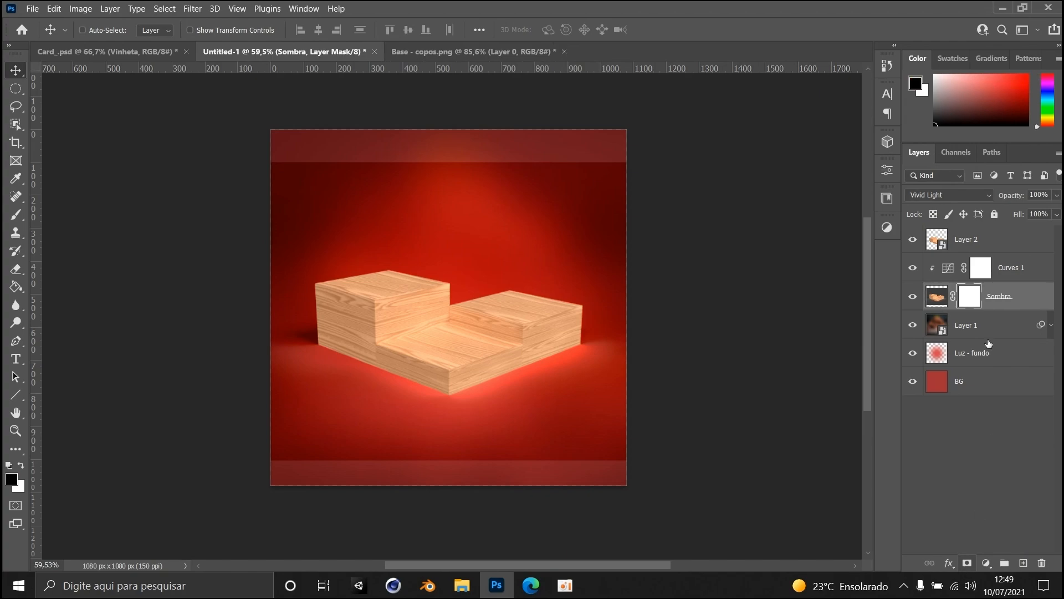
pyautogui.press('b')
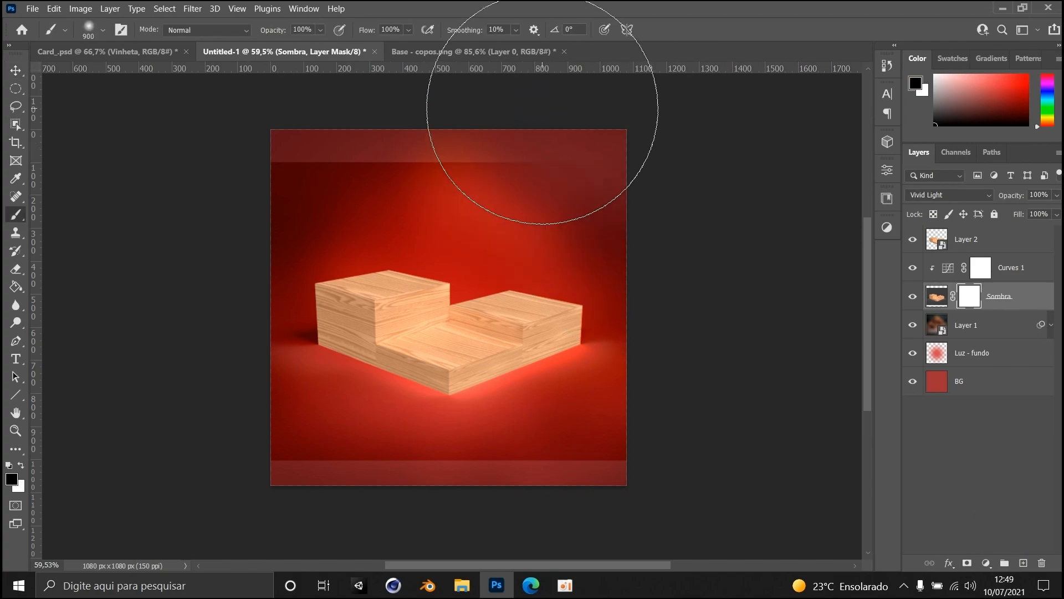
pyautogui.moveTo(422, 128)
pyautogui.mouseDown()
pyautogui.moveTo(289, 139)
pyautogui.moveTo(224, 169)
pyautogui.moveTo(166, 487)
pyautogui.moveTo(393, 524)
pyautogui.moveTo(687, 531)
pyautogui.mouseUp()
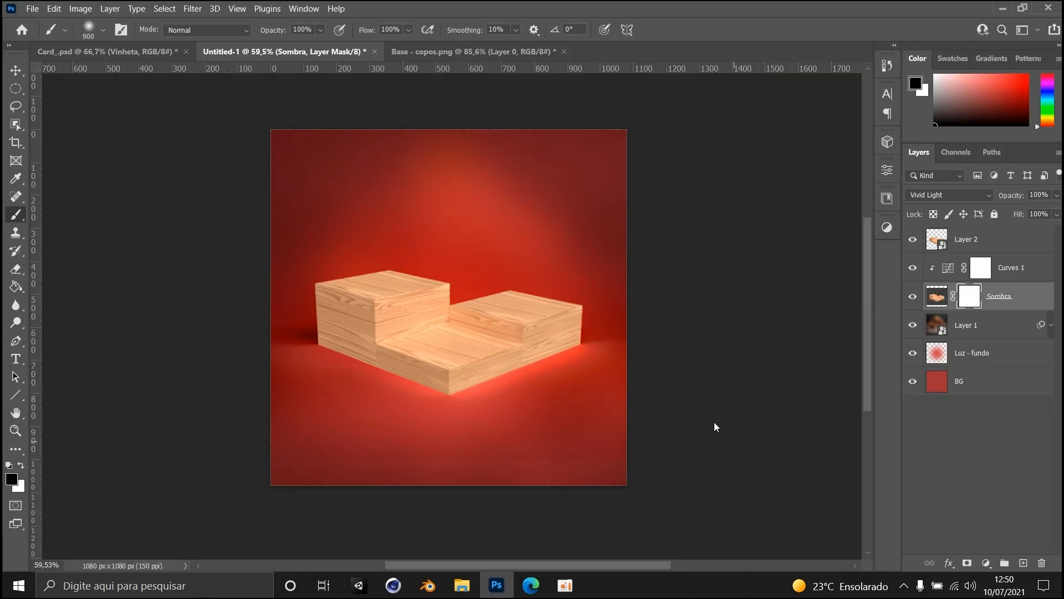
pyautogui.click(912, 297)
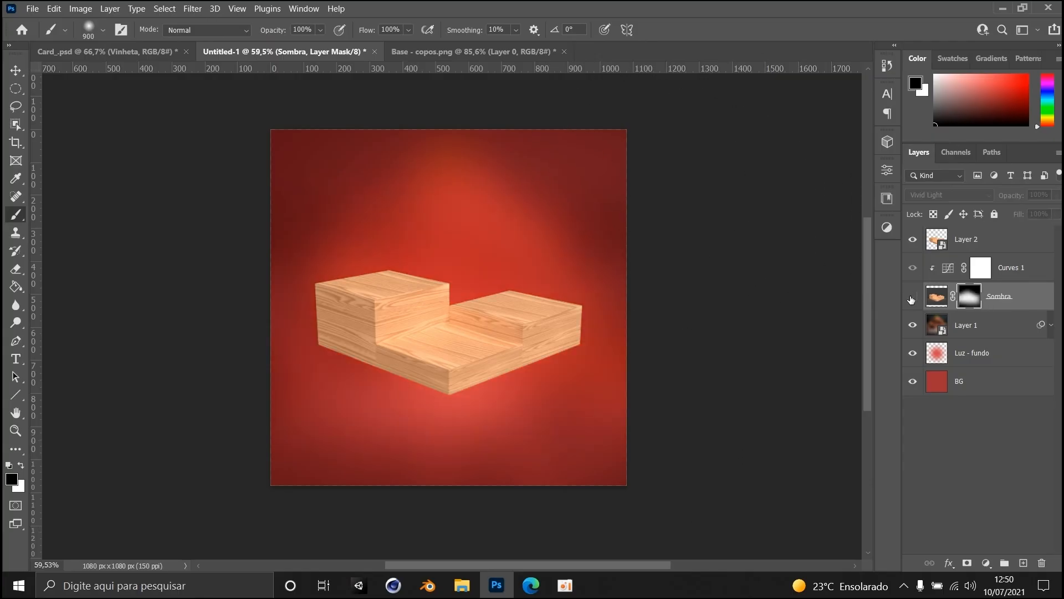
pyautogui.click(911, 297)
pyautogui.click(912, 298)
pyautogui.click(912, 299)
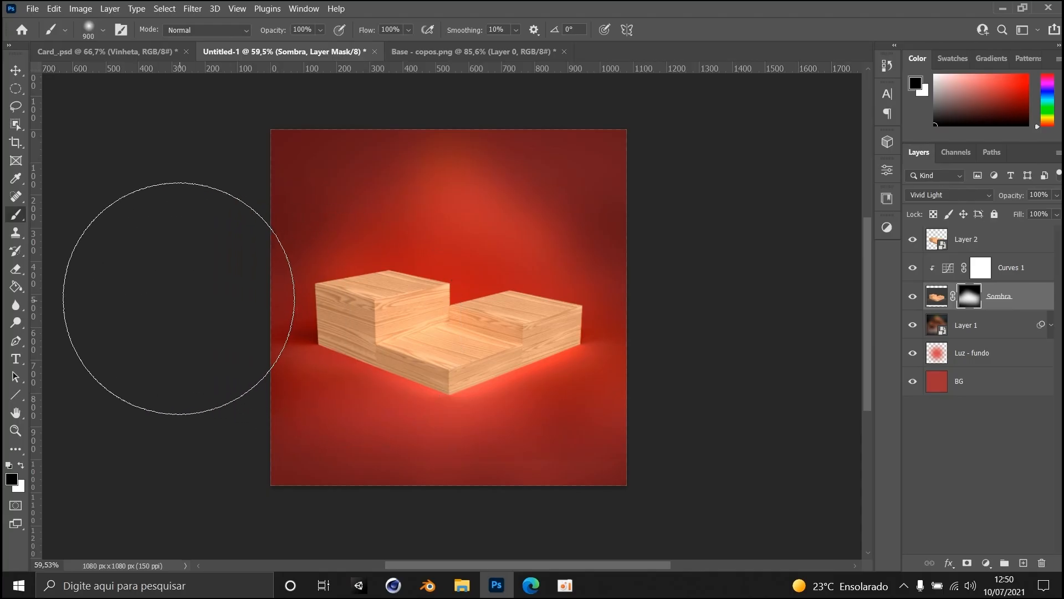
# Step: Select Layer 2, the cut-out podium, with the Move tool active
pyautogui.click(26, 72)
pyautogui.click(1005, 245)
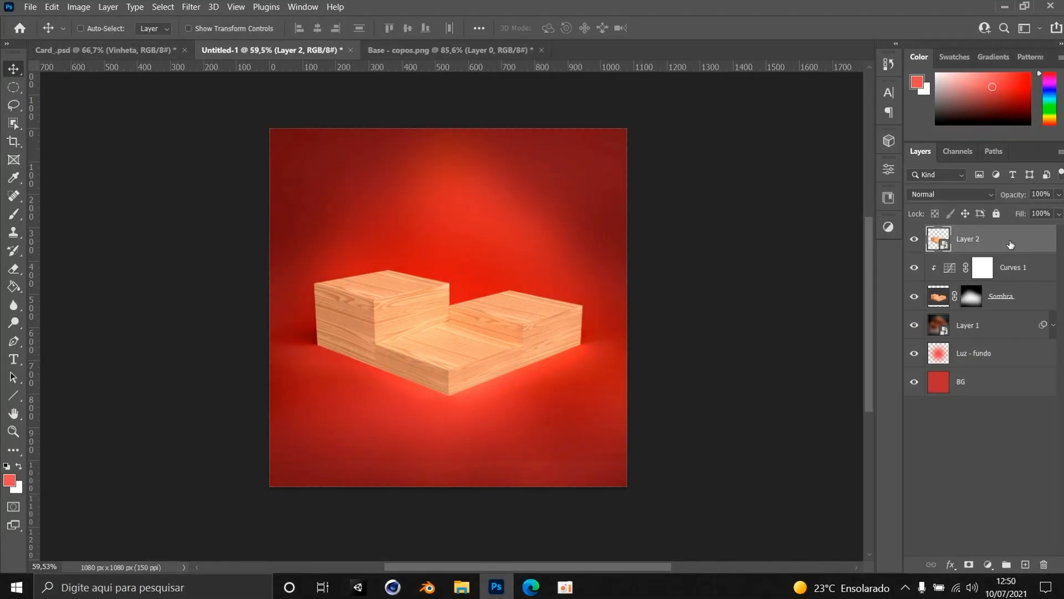